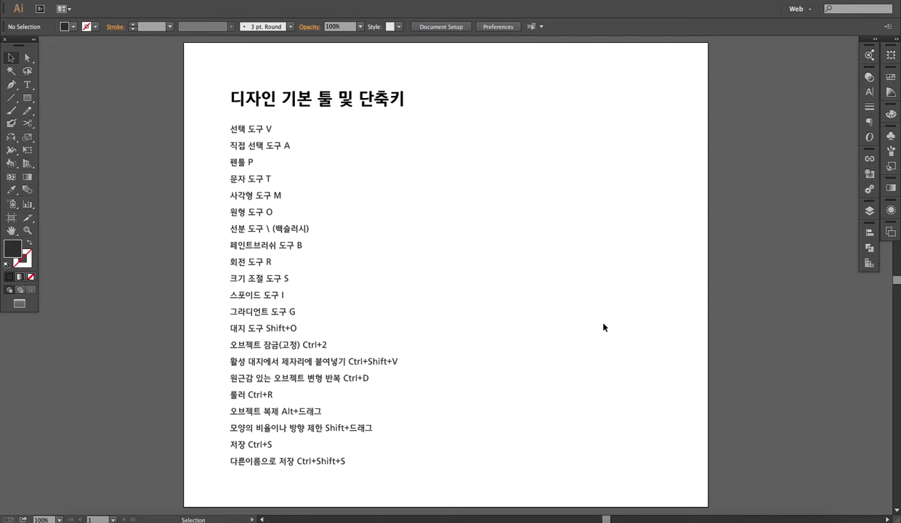
Look through the Illustrator default keyboard shortcuts help page in the browser, down to the drawing keys table, and return to Illustrator.
key("ctrl+Right")
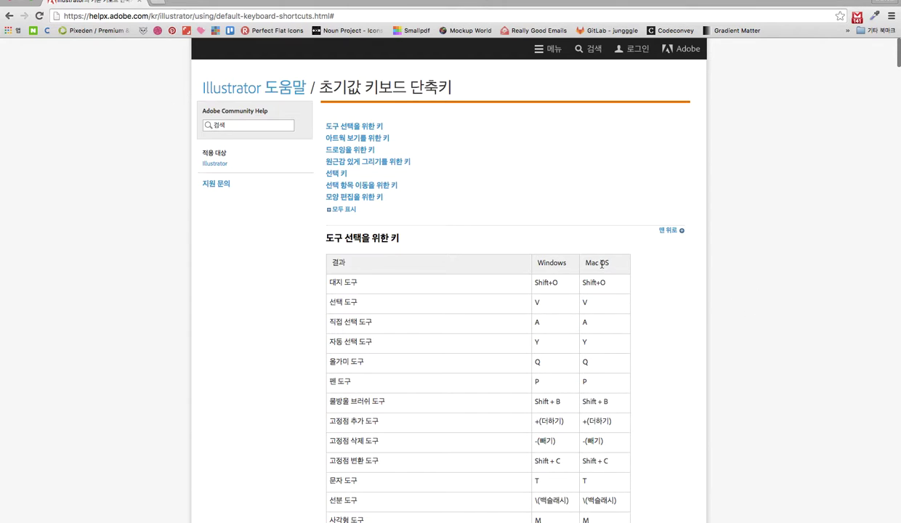
scroll(706, 352, "down", 2)
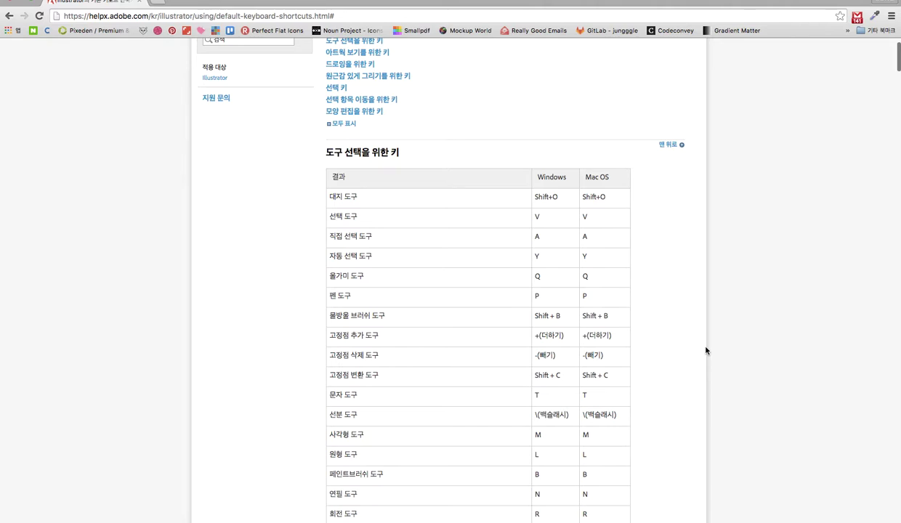
scroll(705, 352, "down", 4)
left_click_drag(329, 327, 386, 332)
left_click(429, 329)
left_click_drag(525, 327, 609, 328)
left_click(614, 331)
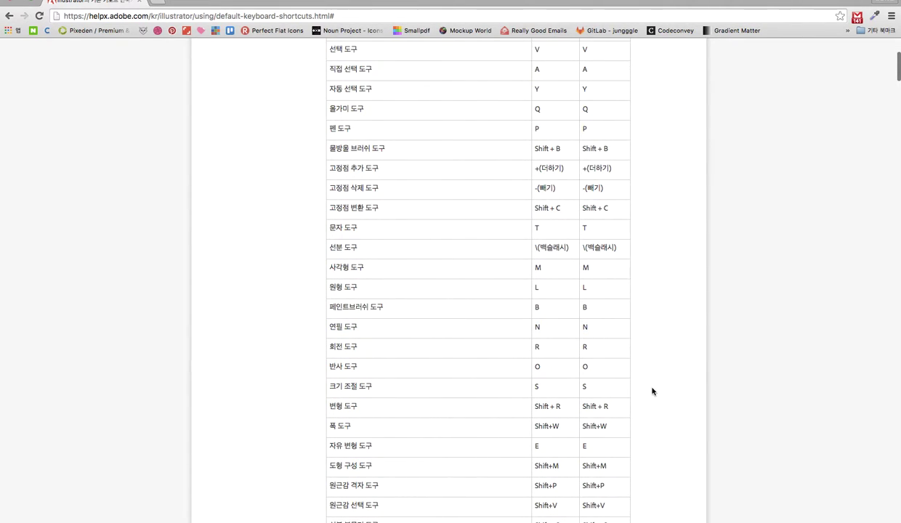
scroll(652, 391, "down", 20)
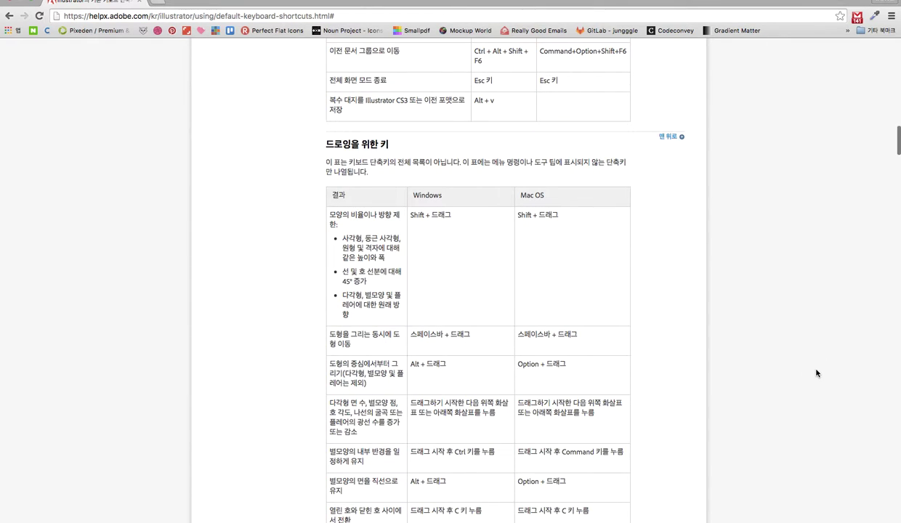
key("super+Tab")
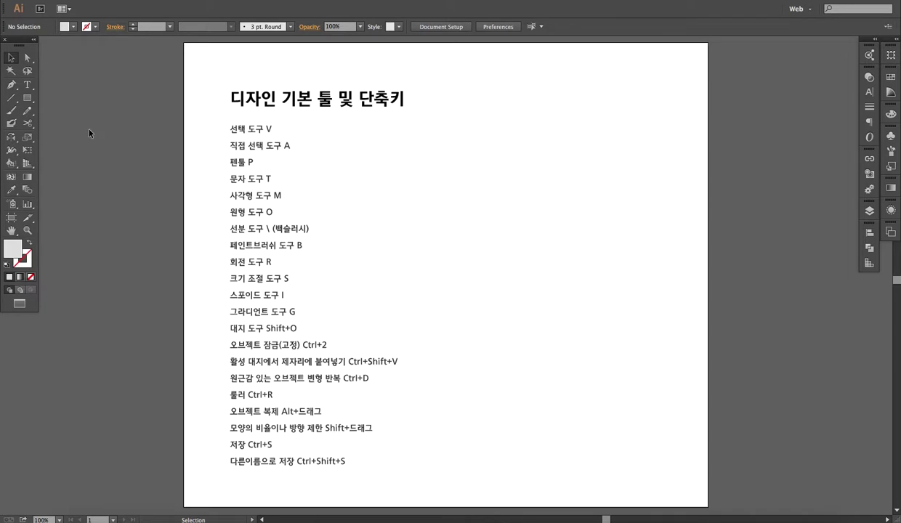
Draw a light grey rectangle about 232 by 213 px in the empty area beside the shortcut list and deselect it.
left_click(11, 57)
left_click(32, 59)
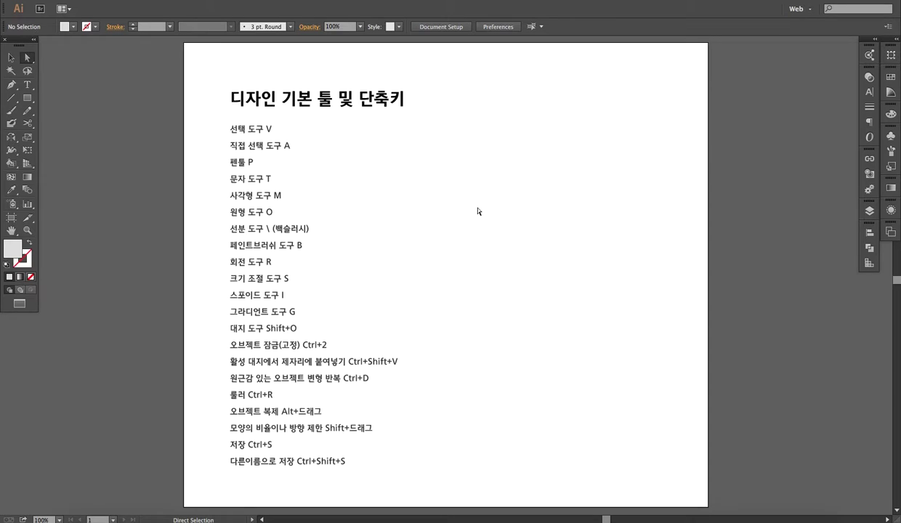
key("m")
left_click_drag(452, 169, 576, 283)
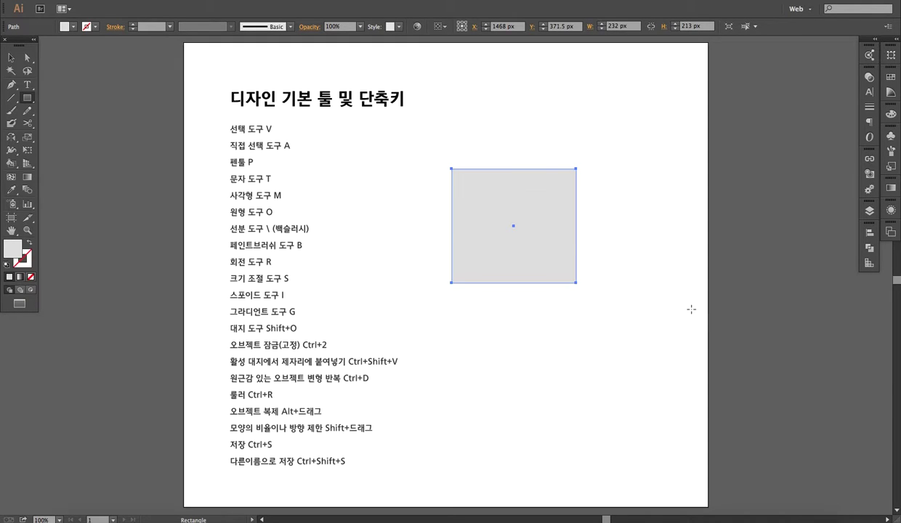
key("v")
left_click(623, 293)
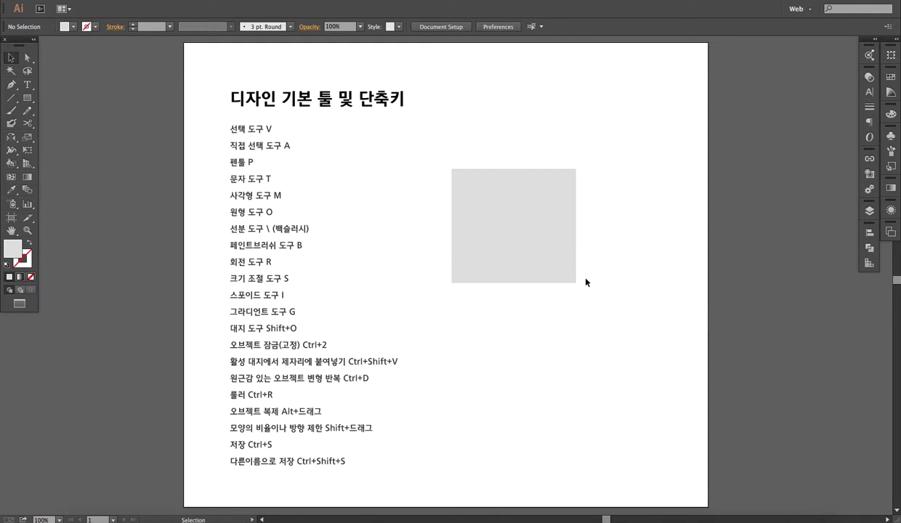
Move the whole rectangle with the Selection tool to about X 1482 px, Y 357 px and deselect it.
left_click(567, 280)
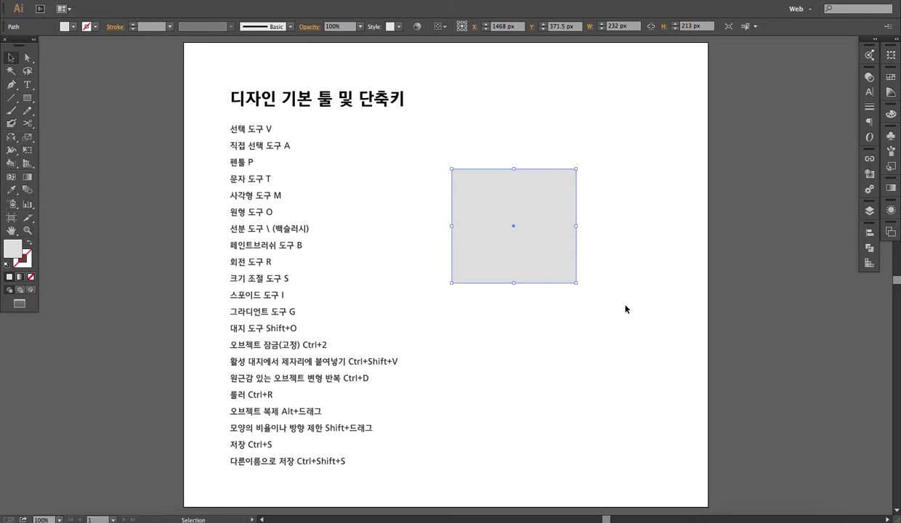
left_click(596, 347)
left_click_drag(285, 136, 224, 117)
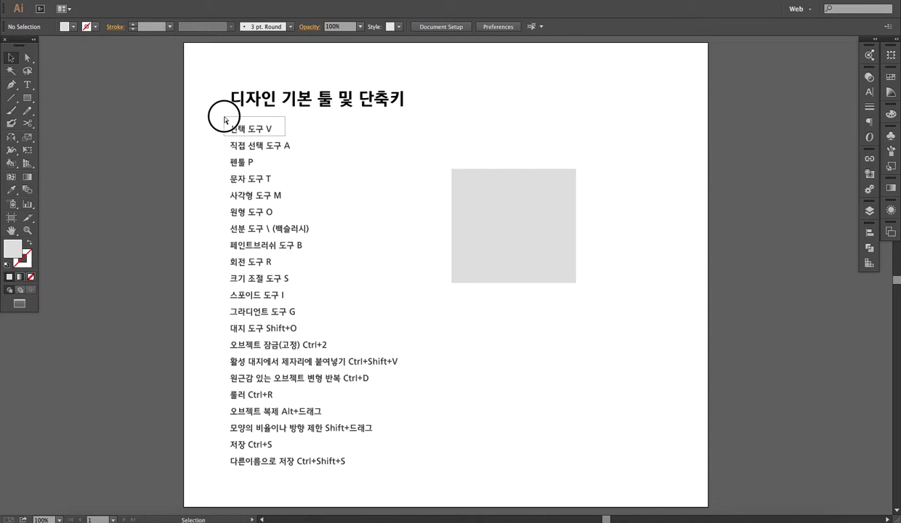
left_click_drag(225, 118, 225, 118)
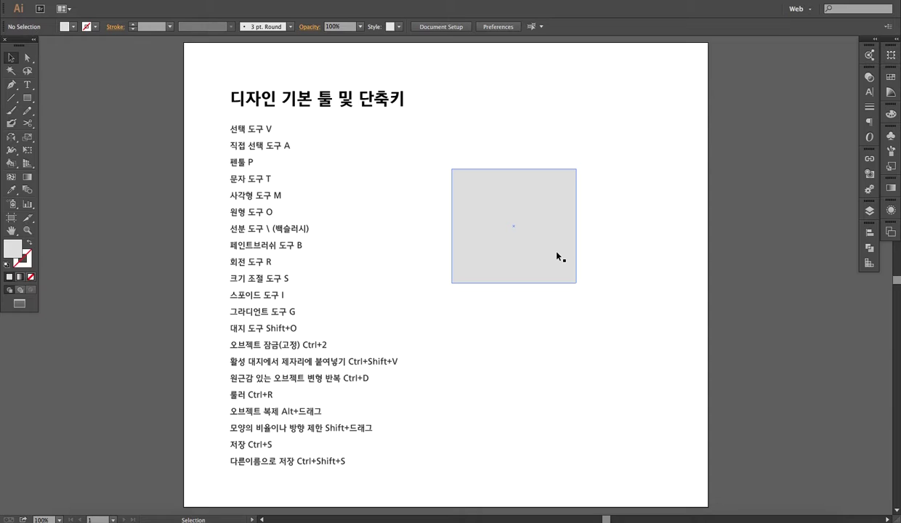
left_click_drag(529, 237, 552, 305)
left_click_drag(667, 360, 299, 138)
left_click_drag(397, 144, 756, 390)
left_click(756, 392)
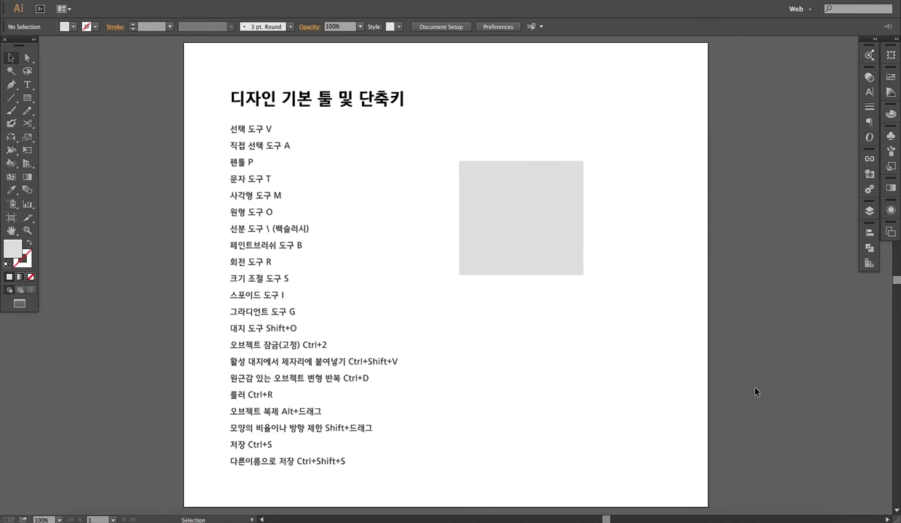
Move only the rectangle's upper-right anchor point outward to about X 1679 px, Y 196 px with the Direct Selection tool.
left_click(294, 140)
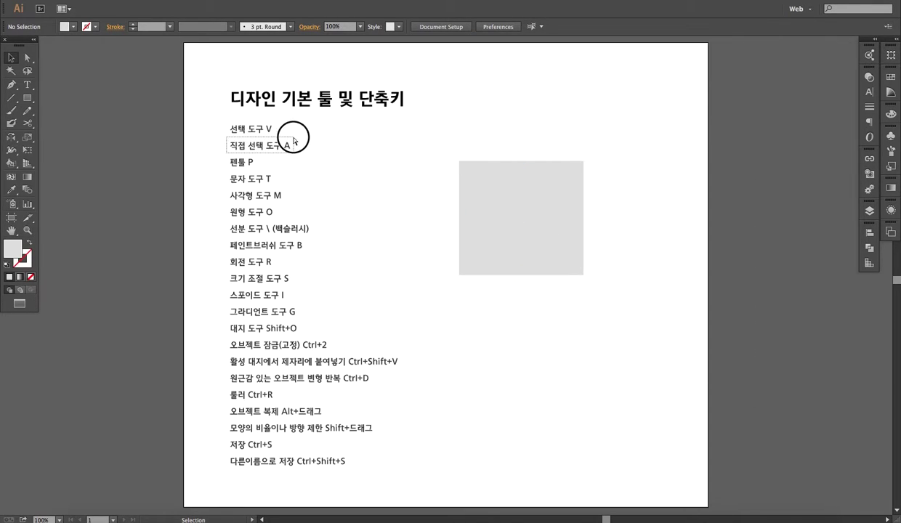
key("a")
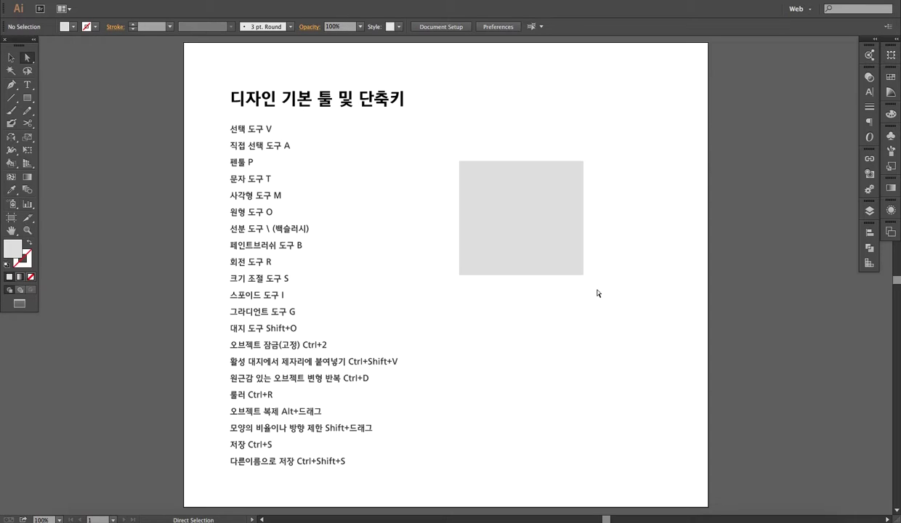
left_click(533, 231)
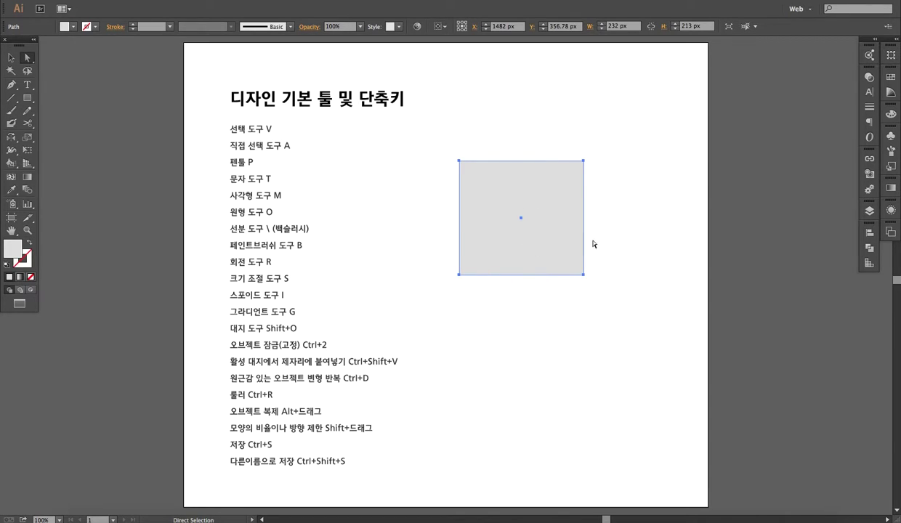
left_click(595, 300)
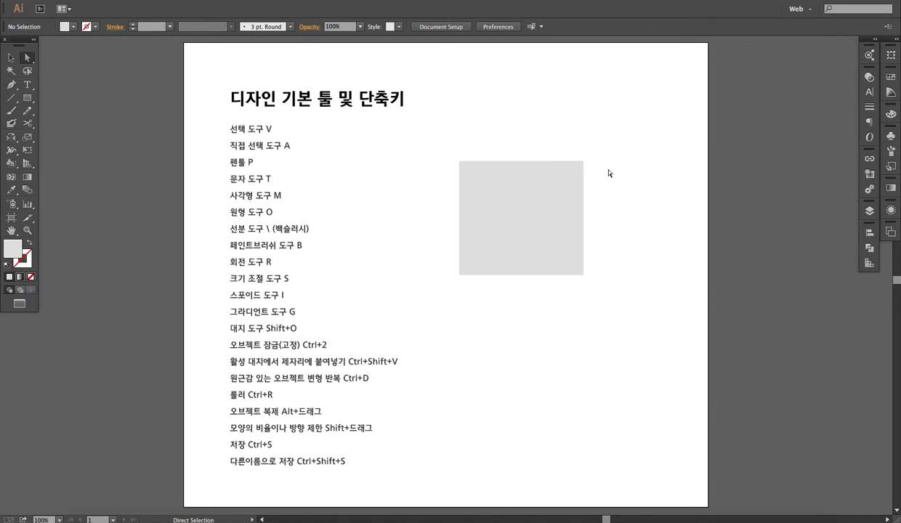
left_click(583, 162)
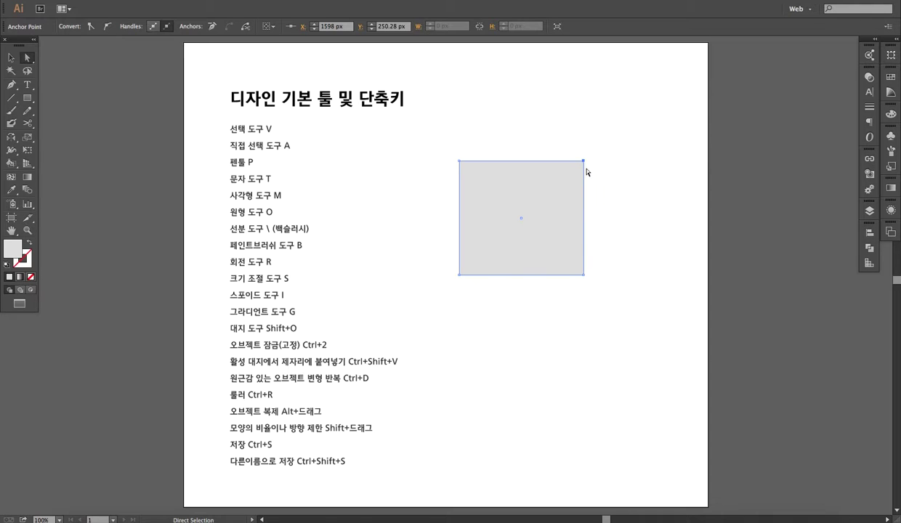
left_click_drag(584, 161, 627, 133)
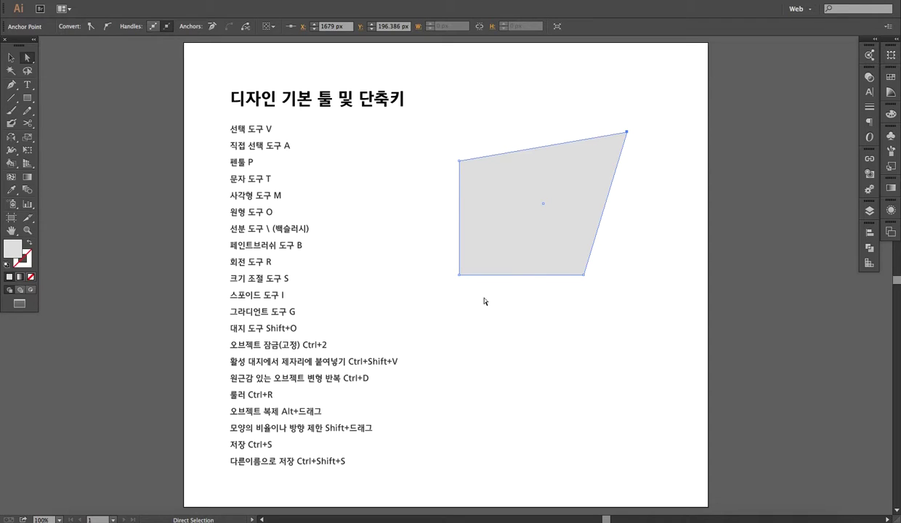
left_click(434, 125)
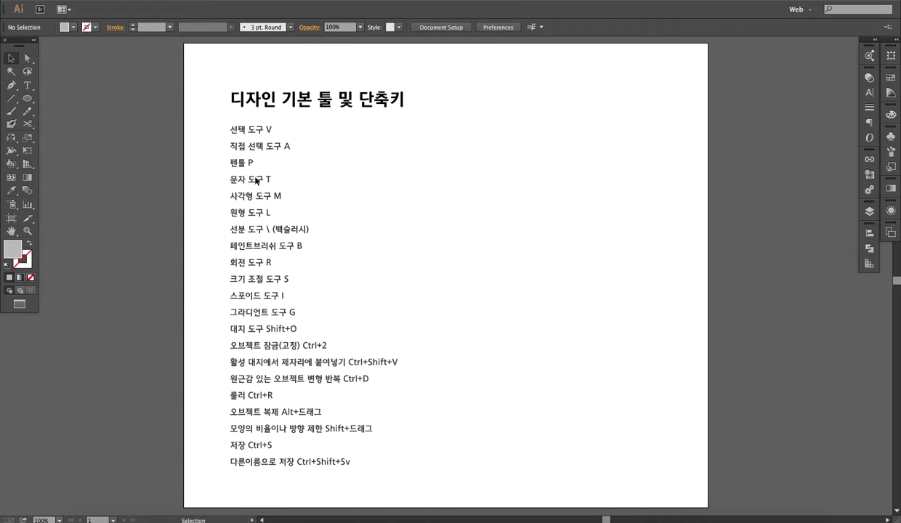
Draw a closed six-sided shape with straight edges beside the shortcut list using the Pen tool, and deselect it.
left_click_drag(222, 155, 289, 172)
key("p")
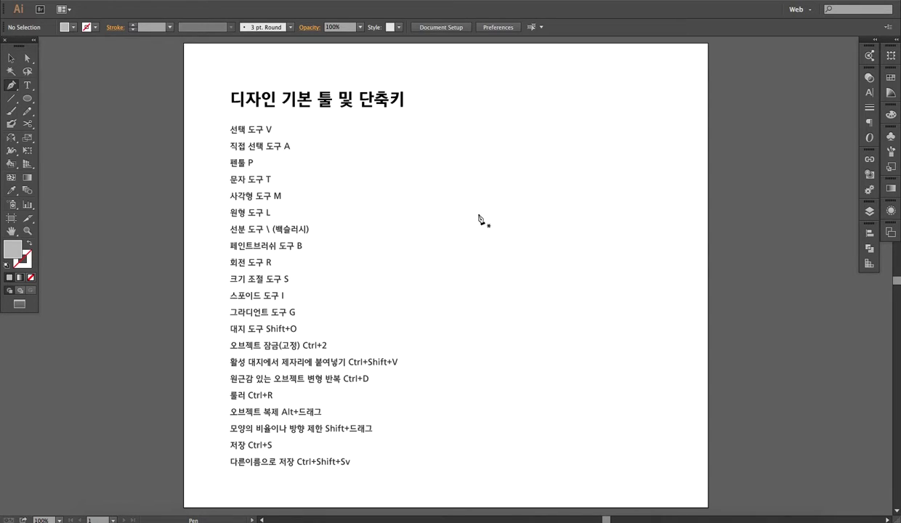
left_click_drag(478, 214, 498, 229)
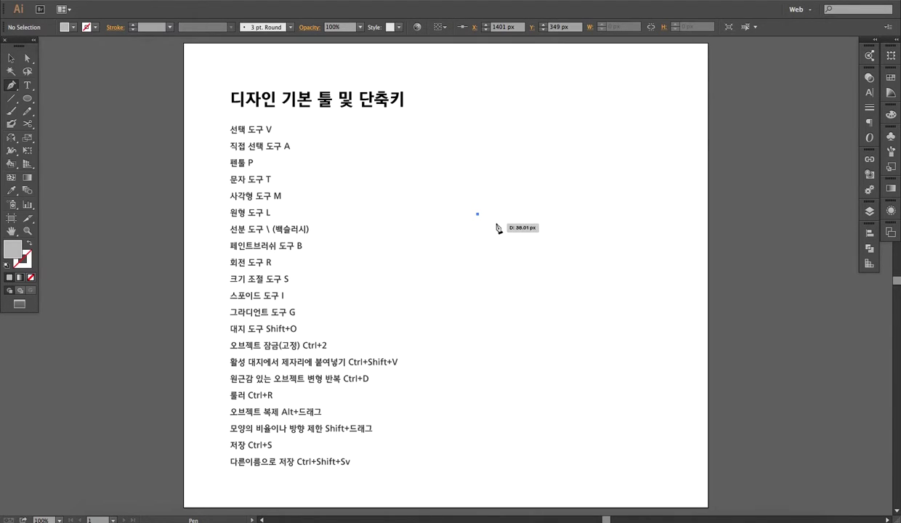
left_click(403, 278)
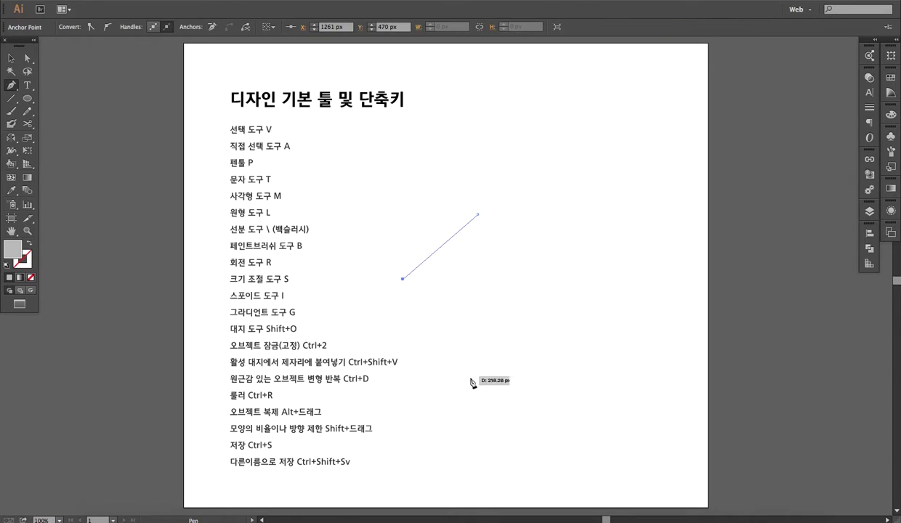
left_click(472, 381)
left_click(617, 358)
left_click(640, 277)
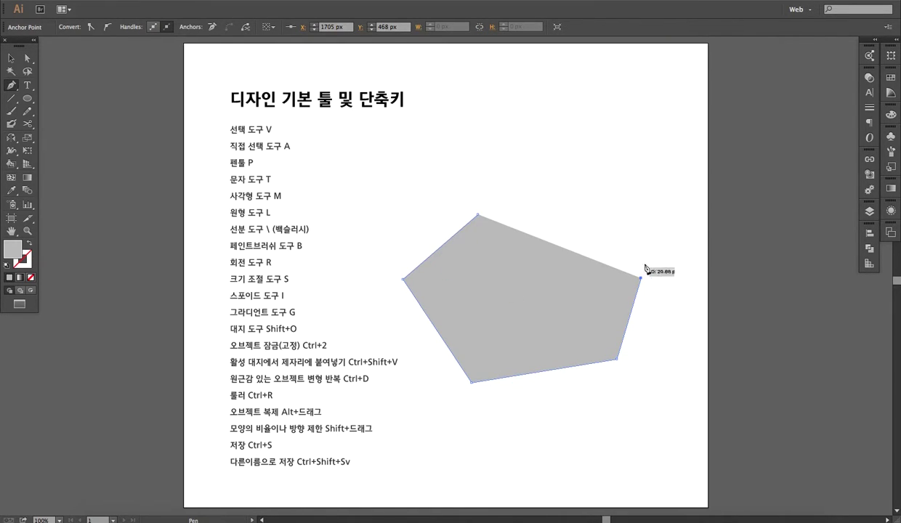
left_click(607, 194)
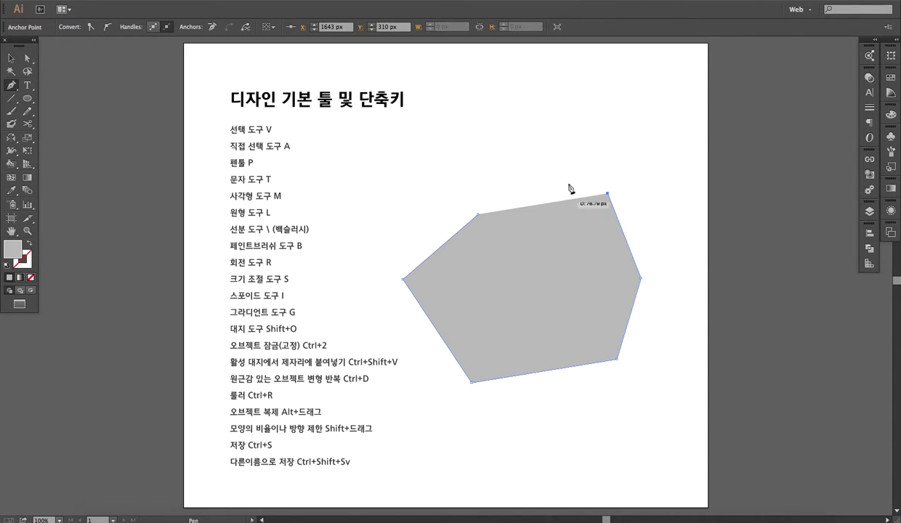
left_click(478, 214)
left_click(11, 58)
left_click(480, 145)
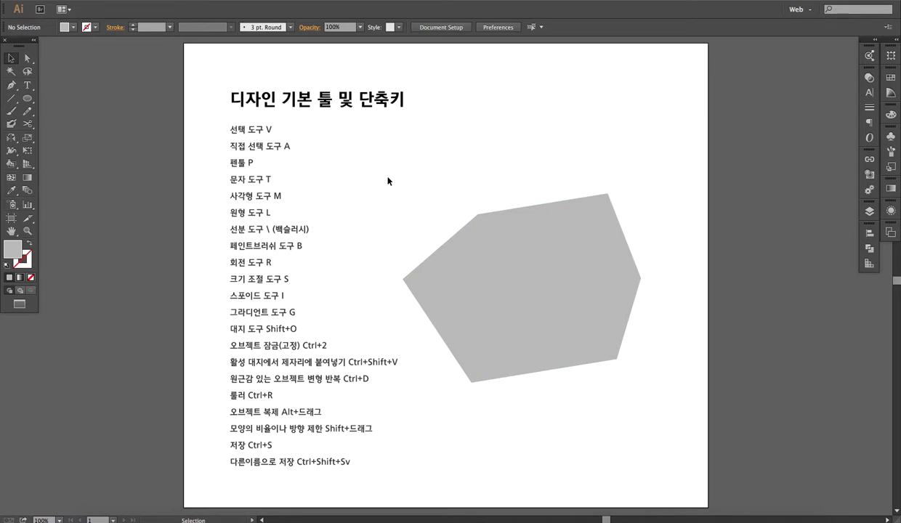
Delete the six-sided grey shape from the artboard.
left_click_drag(227, 121, 298, 142)
left_click(551, 291)
key("Delete")
Draw a closed curved shape with four anchor points using the Pen tool, removing the outgoing handle at its lowest anchor before closing.
key("p")
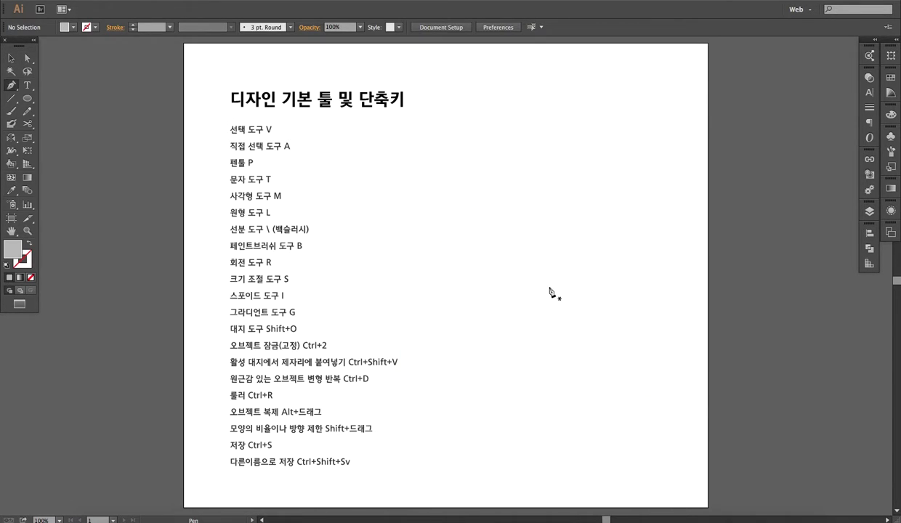
left_click(418, 247)
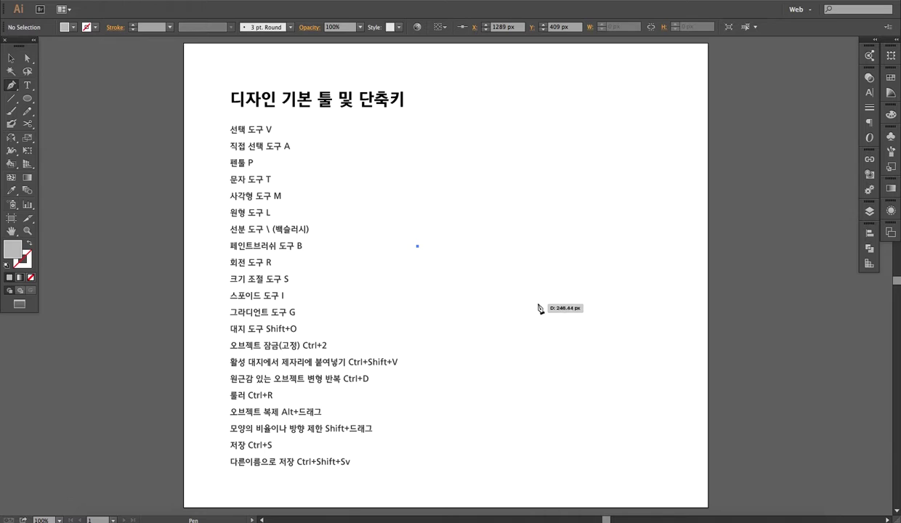
left_click_drag(535, 297, 585, 398)
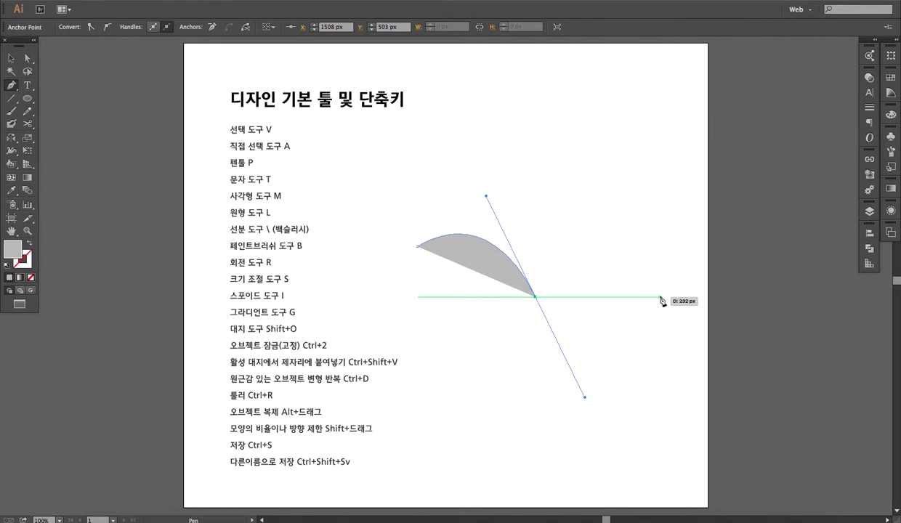
left_click(660, 297)
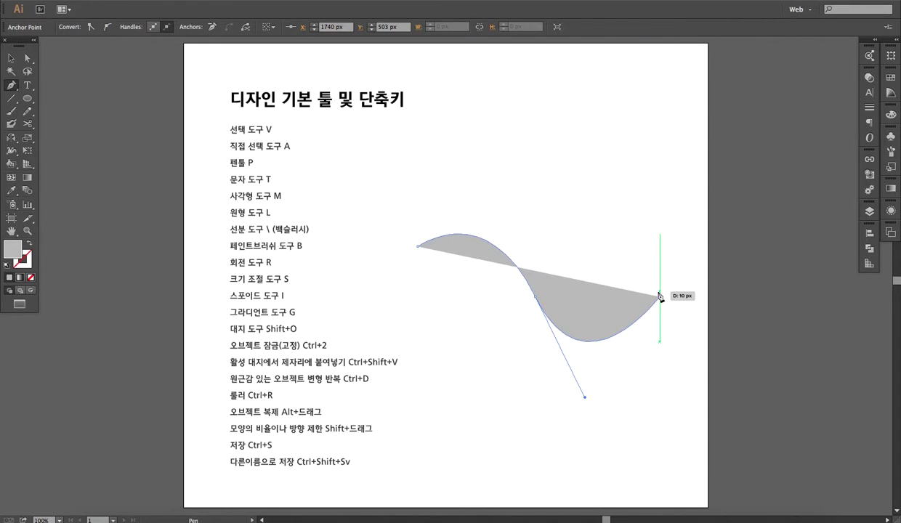
left_click_drag(522, 435, 354, 407)
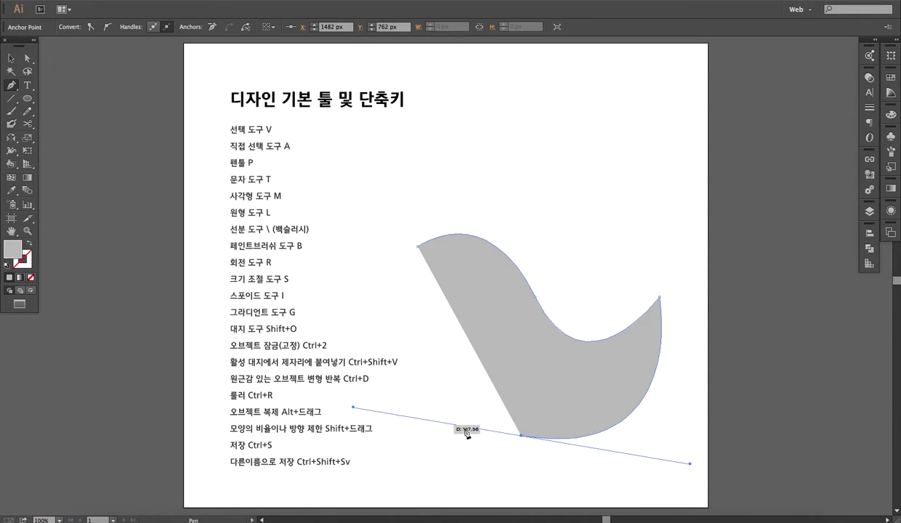
left_click(522, 436)
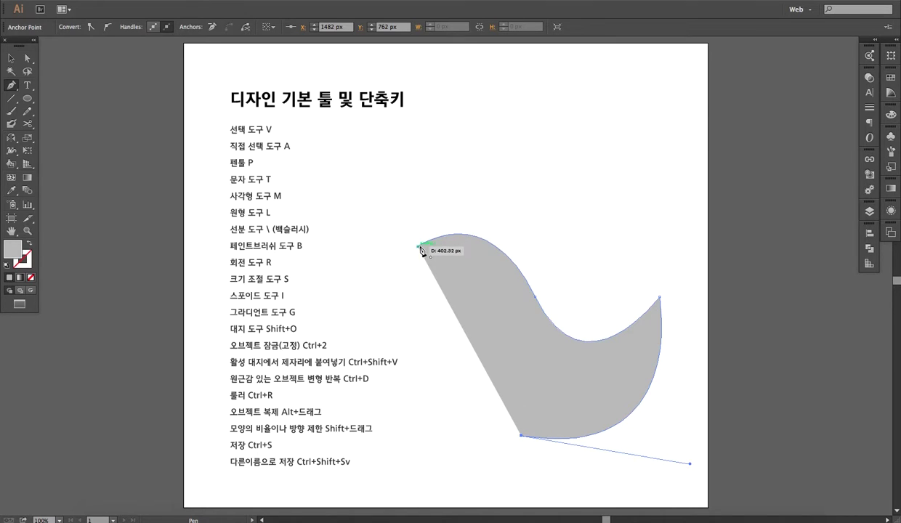
left_click_drag(420, 248, 484, 112)
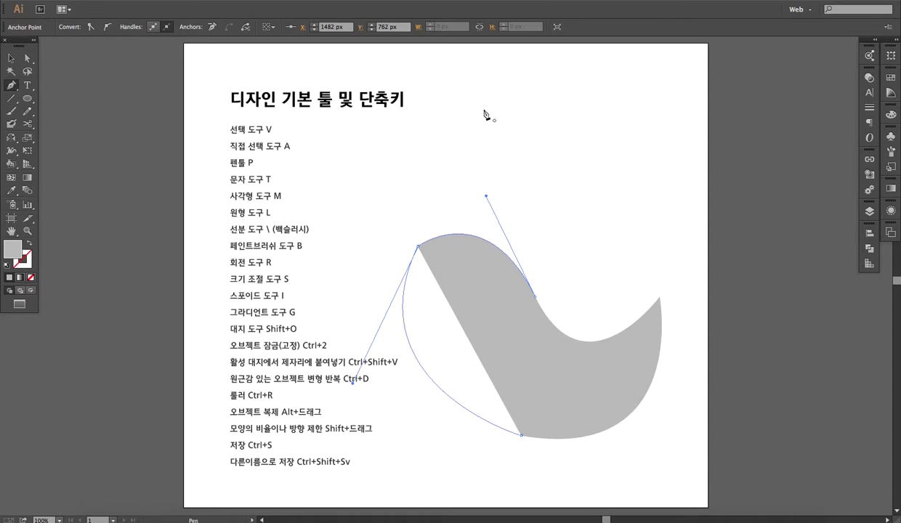
Reposition and shrink the curved shape to about 376 by 298 px, and delete it from the artboard.
key("v")
left_click(570, 275)
left_click_drag(565, 434, 573, 332)
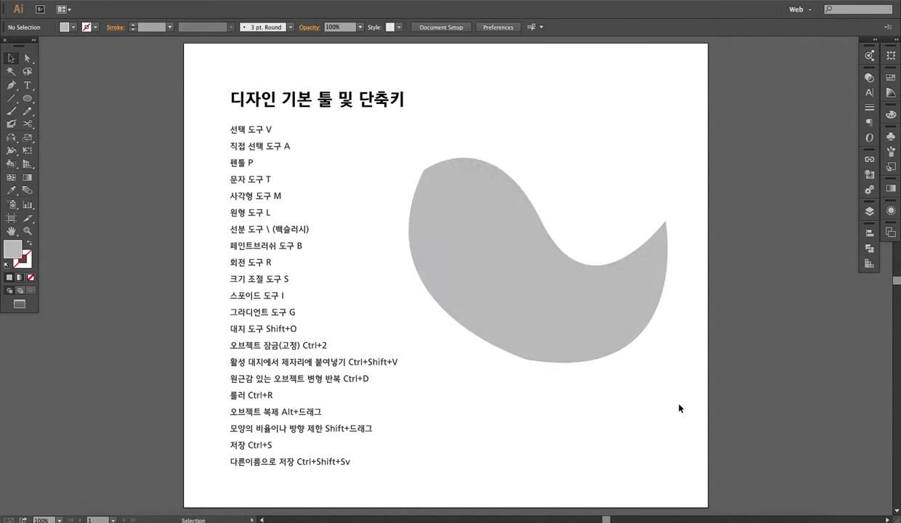
left_click_drag(668, 157, 631, 211)
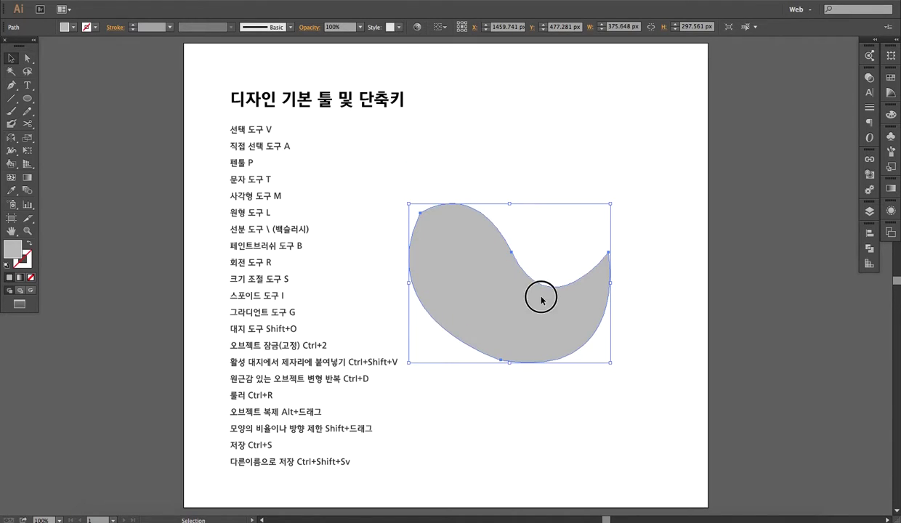
key("Delete")
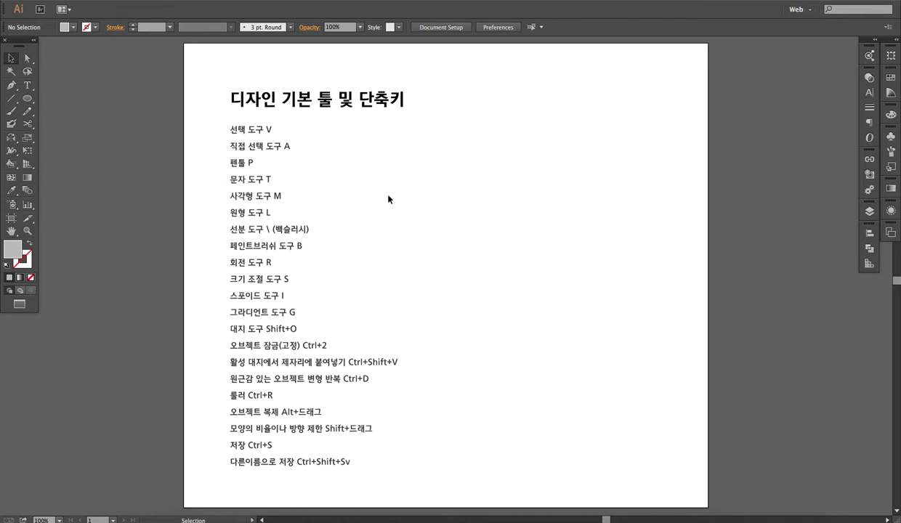
Add a point text reading "test" beside the shortcut list using the Type tool, and delete it.
key("t")
left_click(435, 222)
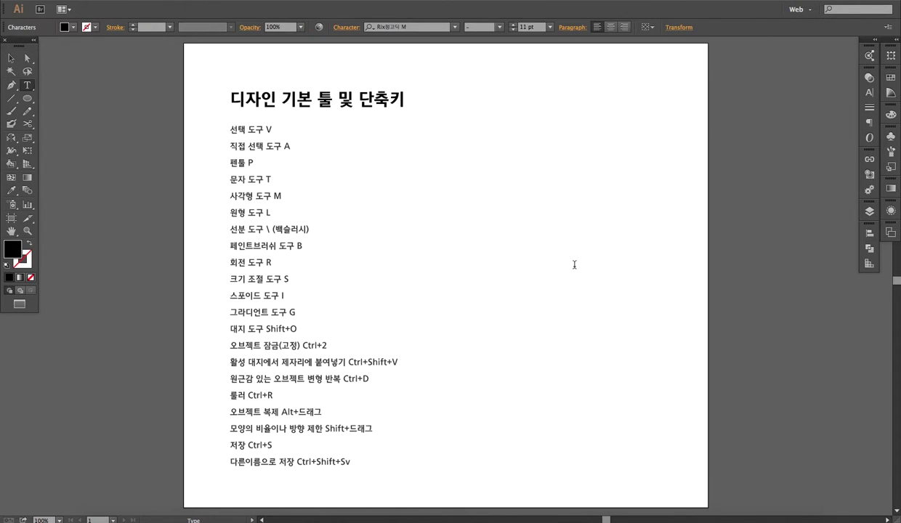
type("test")
key("Escape")
left_click_drag(459, 245, 411, 206)
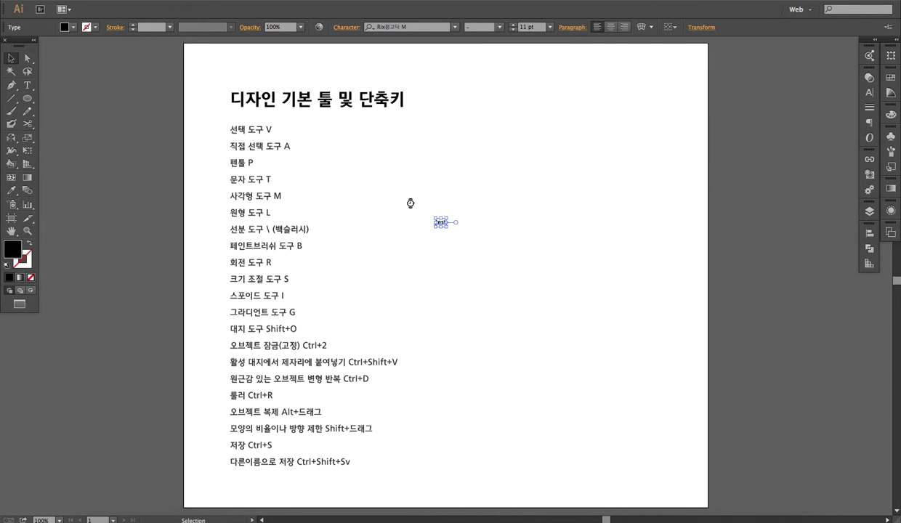
key("Delete")
Create an area text box containing "test" beside the shortcut list, and delete it.
key("t")
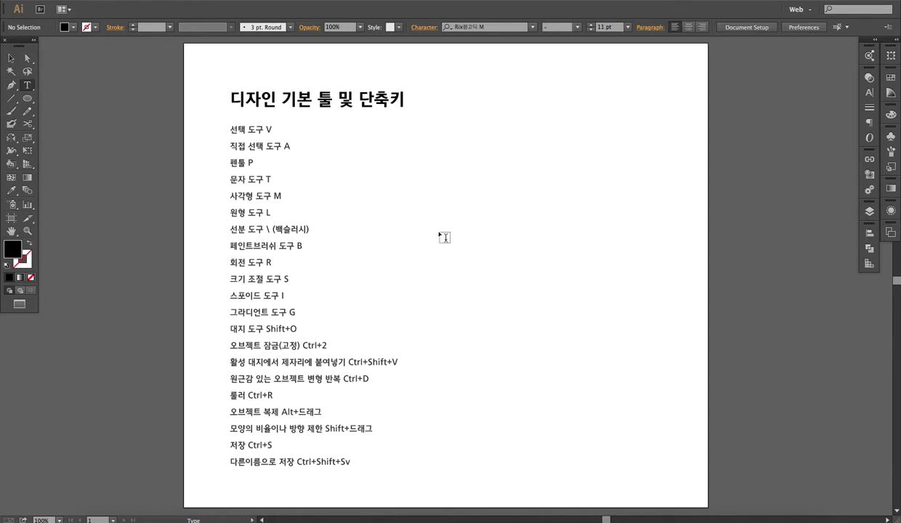
left_click_drag(409, 173, 555, 256)
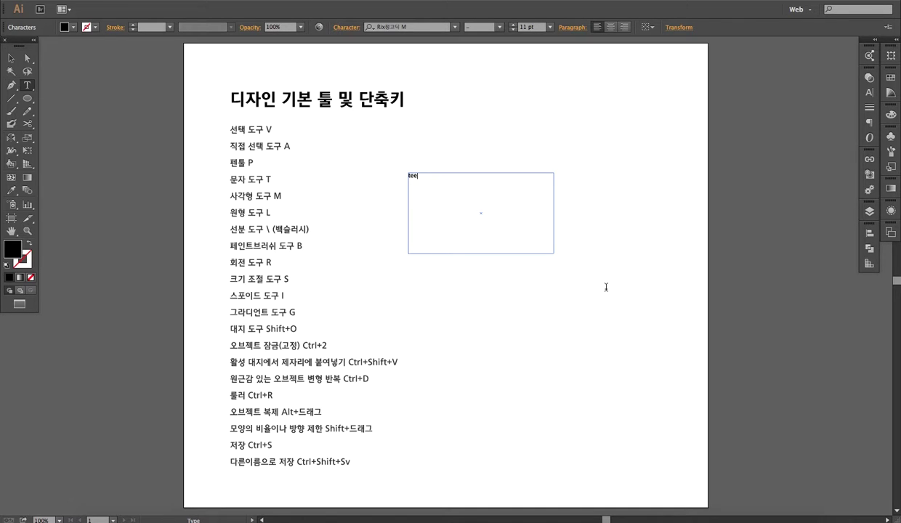
key("Escape")
left_click_drag(608, 309, 384, 181)
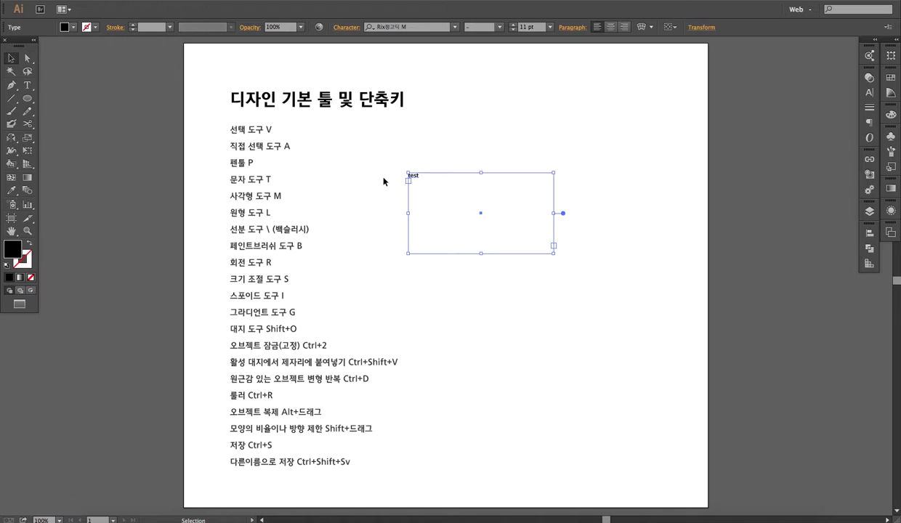
key("Delete")
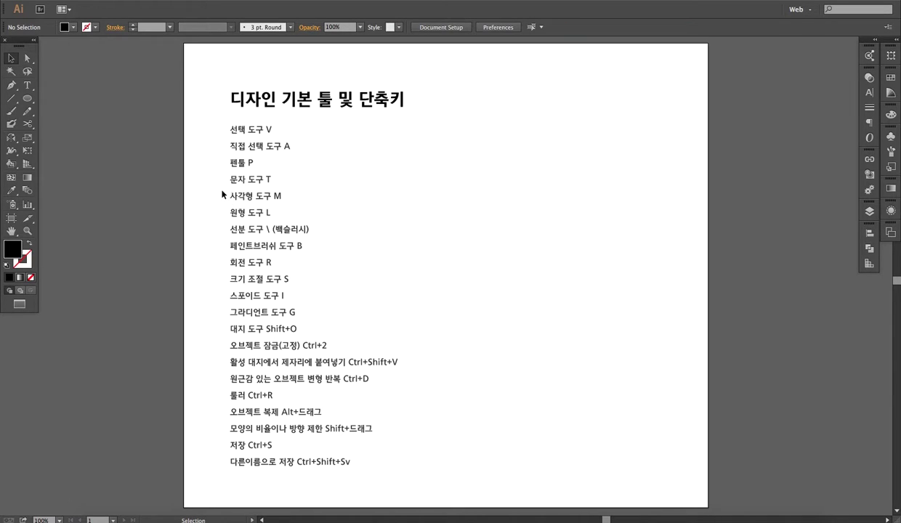
Draw four black rectangles of varying proportions in the blank area beside the list using the Rectangle tool.
key("m")
left_click_drag(413, 152, 493, 222)
left_click_drag(518, 139, 554, 275)
mouse_move(589, 146)
left_mouse_down()
mouse_move(647, 187)
mouse_move(674, 189)
left_mouse_up()
left_click_drag(415, 252, 499, 294)
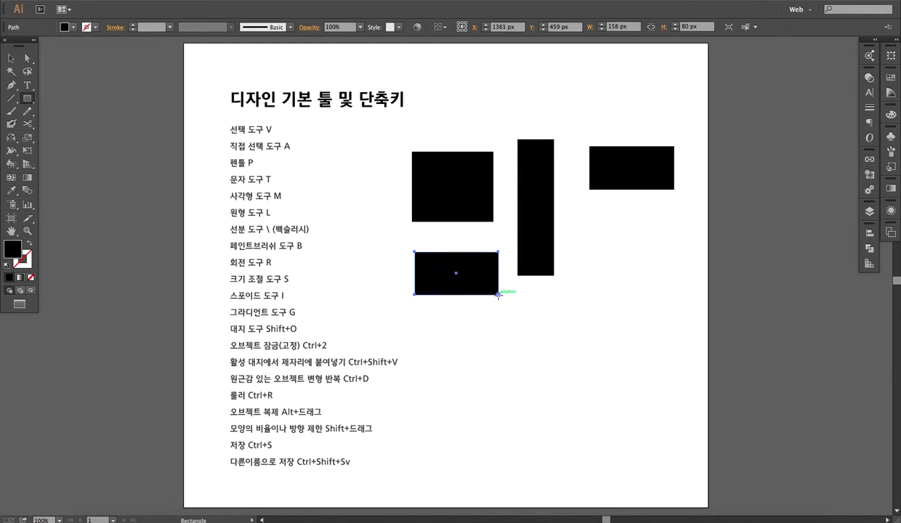
Draw four black ellipses of varying proportions below and beside the rectangles using the Ellipse tool.
key("l")
left_click_drag(447, 305, 488, 404)
mouse_move(514, 327)
left_mouse_down()
mouse_move(643, 360)
mouse_move(603, 362)
left_mouse_up()
left_click_drag(608, 252, 645, 314)
left_click_drag(673, 223, 709, 251)
Select all the rectangles and ellipses together and delete them.
key("v")
left_click_drag(720, 429, 424, 144)
key("Delete")
Draw a square of about 108 px and a larger perfect circle beside it, both filled black.
key("m")
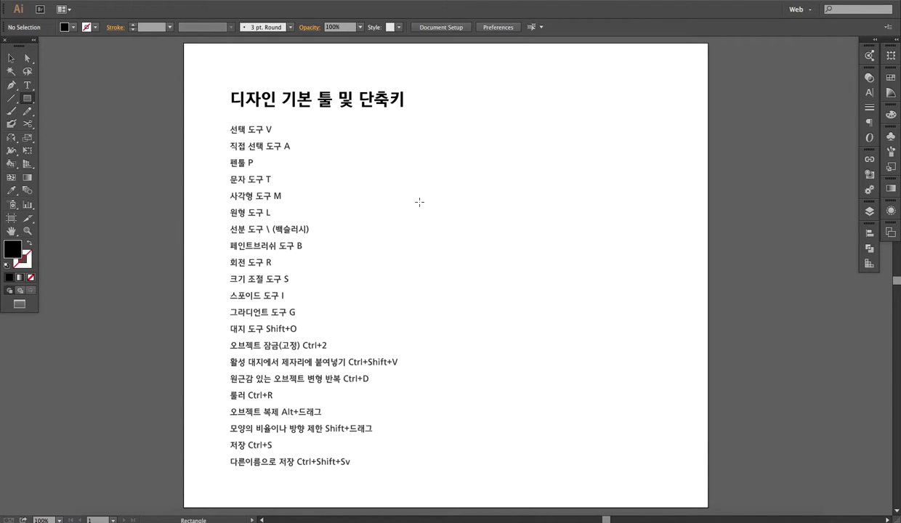
left_click_drag(406, 151, 452, 210)
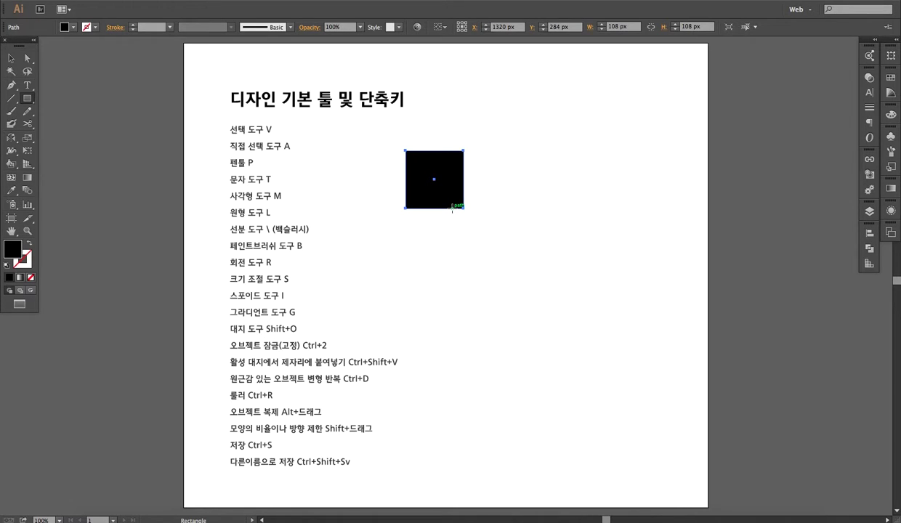
key("l")
left_click_drag(527, 151, 638, 262)
Select the black square and circle together and delete them.
key("v")
left_click_drag(609, 291, 411, 162)
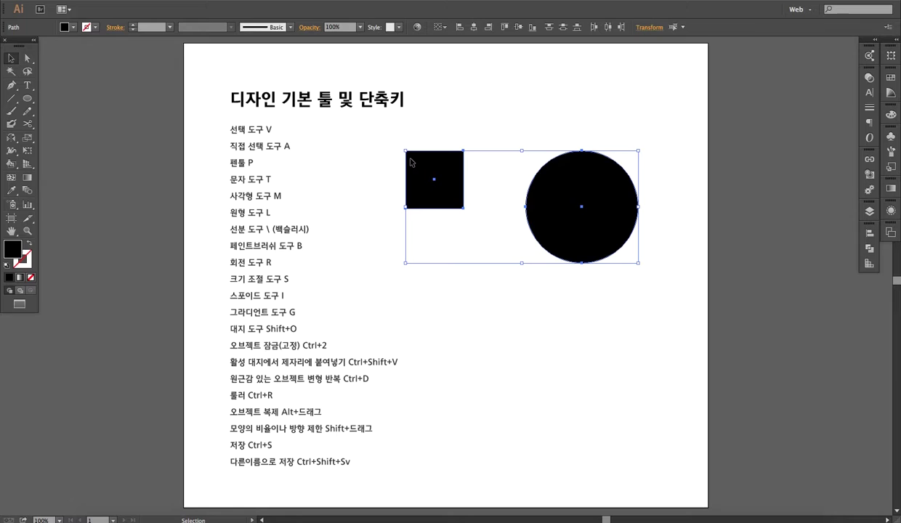
key("Delete")
left_click_drag(213, 216, 344, 242)
Draw three crossing diagonal lines beside the shortcut list using the Line Segment tool.
key("backslash")
left_click_drag(392, 161, 548, 294)
left_click_drag(580, 165, 434, 323)
left_click_drag(501, 161, 666, 360)
Select all three diagonal lines and give them a solid black stroke.
key("v")
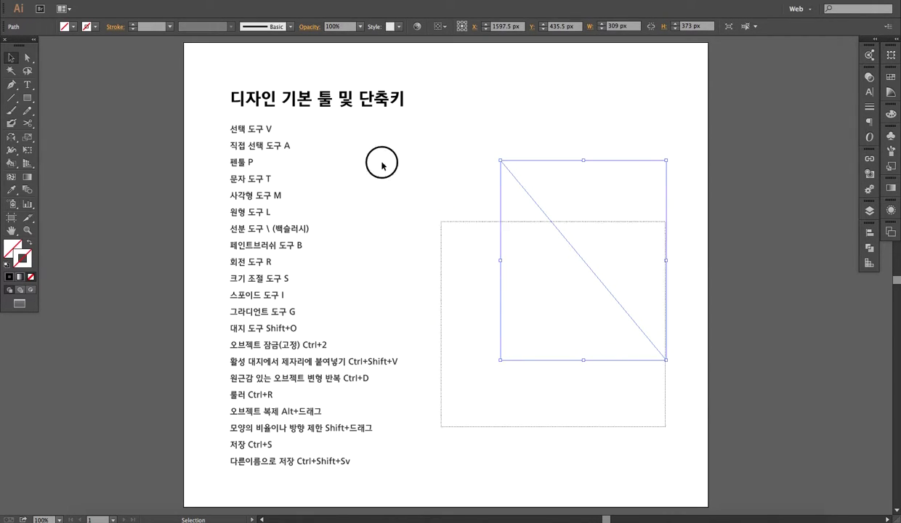
left_click_drag(410, 194, 423, 243)
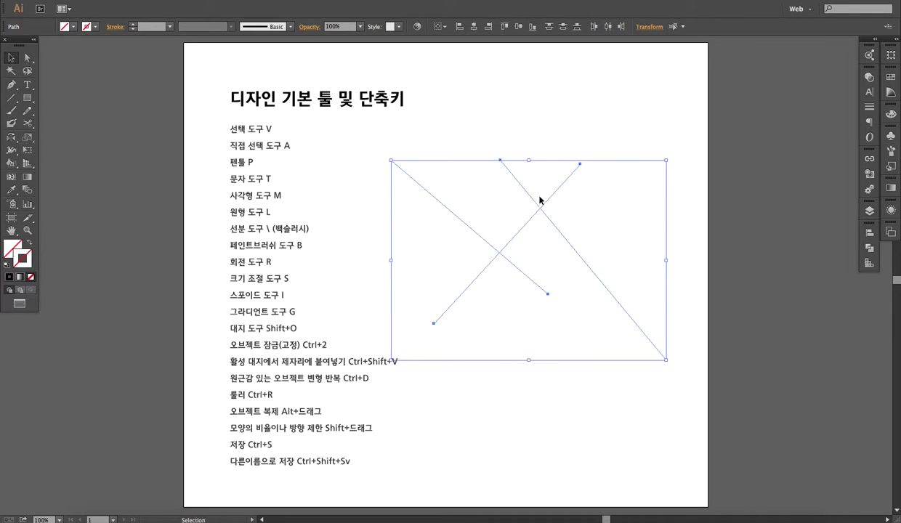
left_click(9, 281)
left_click(579, 328)
Select the three black diagonal lines and delete them.
left_click_drag(652, 201, 403, 316)
left_click(617, 382)
left_click_drag(616, 382, 401, 157)
key("Delete")
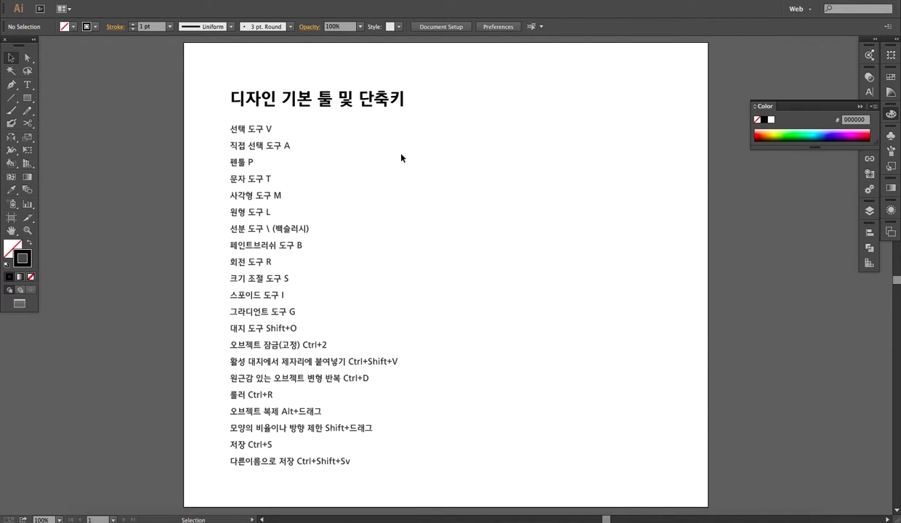
Paint a looping freehand stroke about 491 by 631 px across the artboard using the Paintbrush tool.
left_click(272, 226)
key("b")
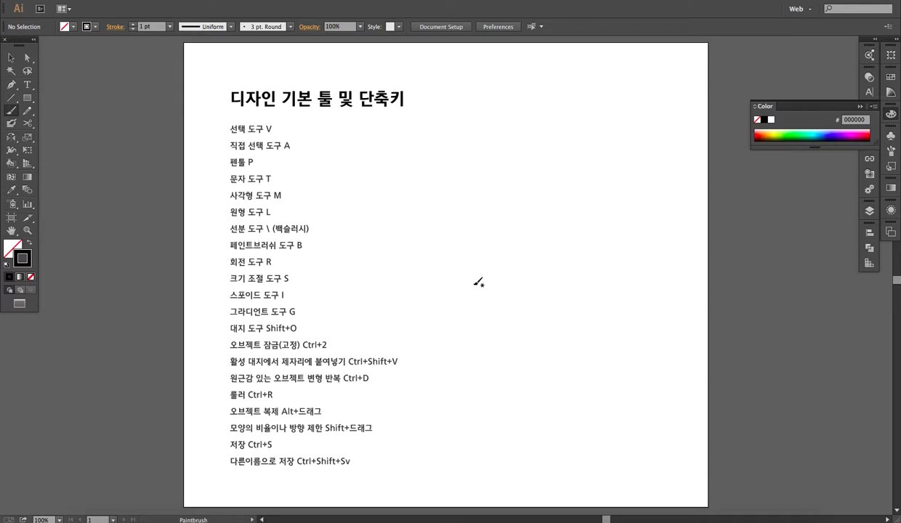
mouse_move(347, 237)
left_mouse_down()
mouse_move(404, 237)
mouse_move(450, 149)
mouse_move(423, 262)
mouse_move(370, 288)
mouse_move(475, 278)
mouse_move(546, 191)
mouse_move(515, 248)
mouse_move(556, 319)
mouse_move(568, 289)
mouse_move(612, 247)
mouse_move(571, 407)
mouse_move(520, 480)
left_mouse_up()
Select the looping brush stroke and delete it from the artboard.
key("v")
left_click_drag(640, 372, 571, 277)
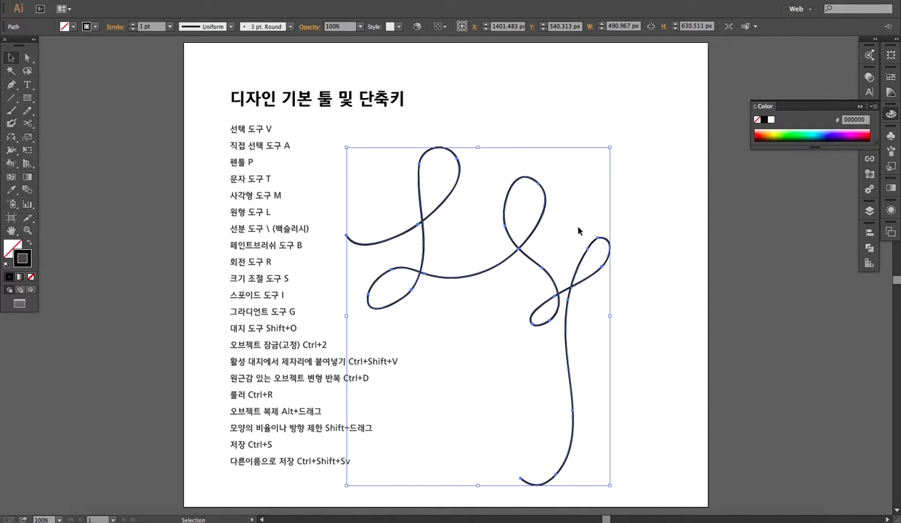
left_click(479, 316)
left_click_drag(555, 296, 479, 316)
key("Delete")
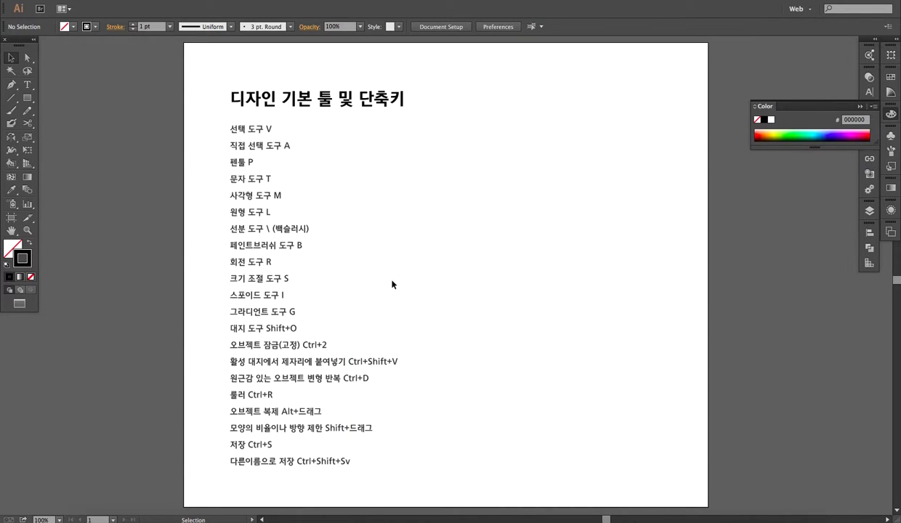
Draw a nearly square rectangle beside the list and swap its fill and stroke for a solid black fill.
left_click(282, 272)
key("m")
mouse_move(442, 201)
left_mouse_down()
mouse_move(443, 267)
mouse_move(543, 299)
mouse_move(576, 277)
left_mouse_up()
key("shift+x")
key("v")
Select the black rectangle and tilt it freehand around its centre using the Rotate tool.
left_click(576, 277)
key("ctrl+a")
key("r")
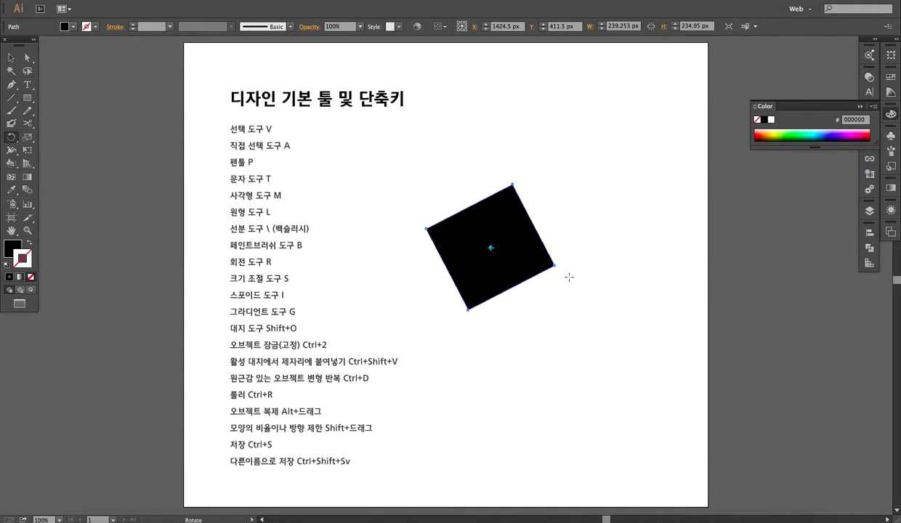
Rotate the tilted rectangle by an exact angle of 90°.
key("Return")
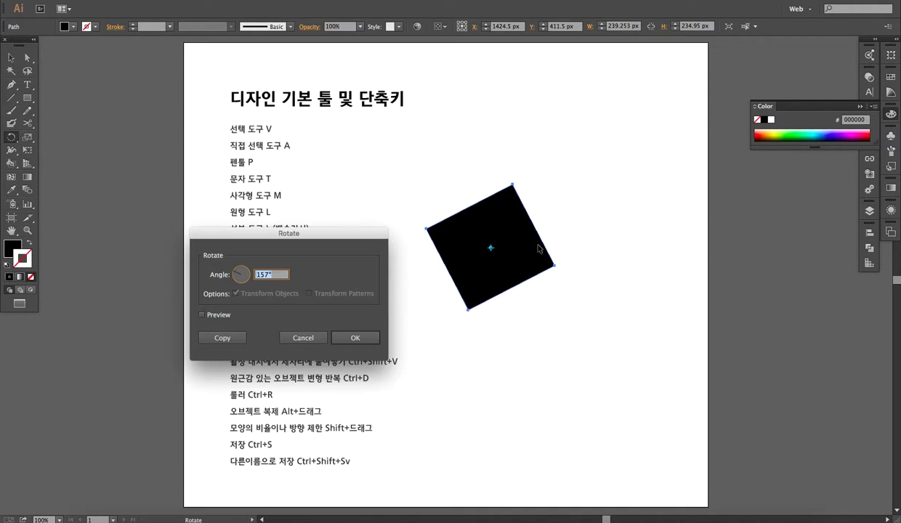
left_click_drag(354, 235, 776, 298)
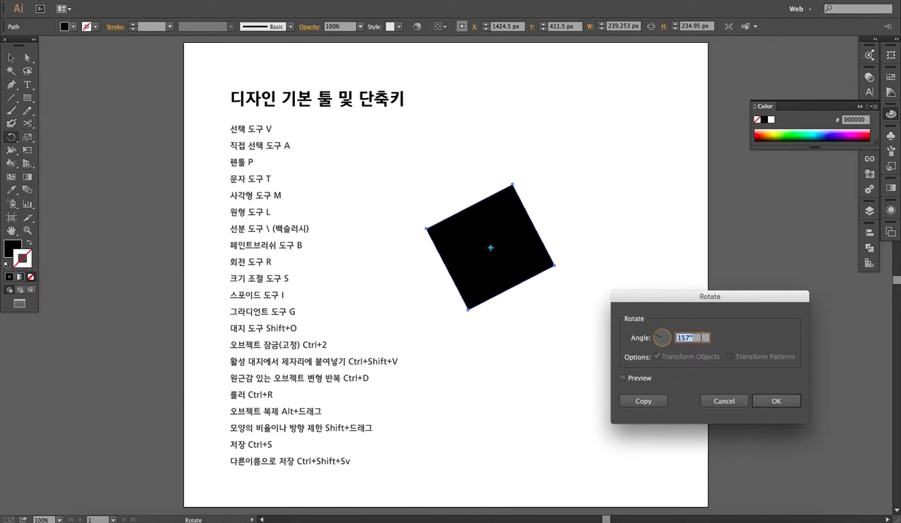
type("90")
left_click(776, 401)
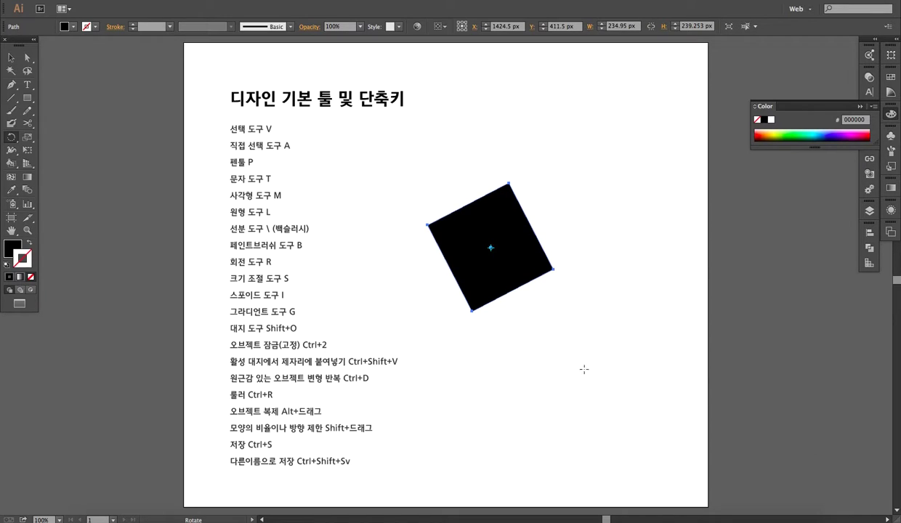
key("v")
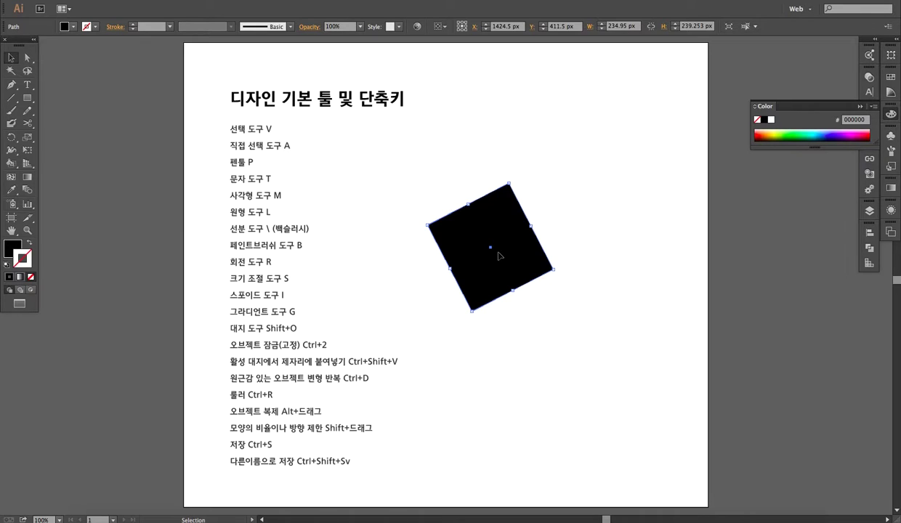
Reflect the tilted rectangle across the horizontal axis using the Reflect tool.
left_click(12, 138)
left_click_drag(12, 138, 59, 152)
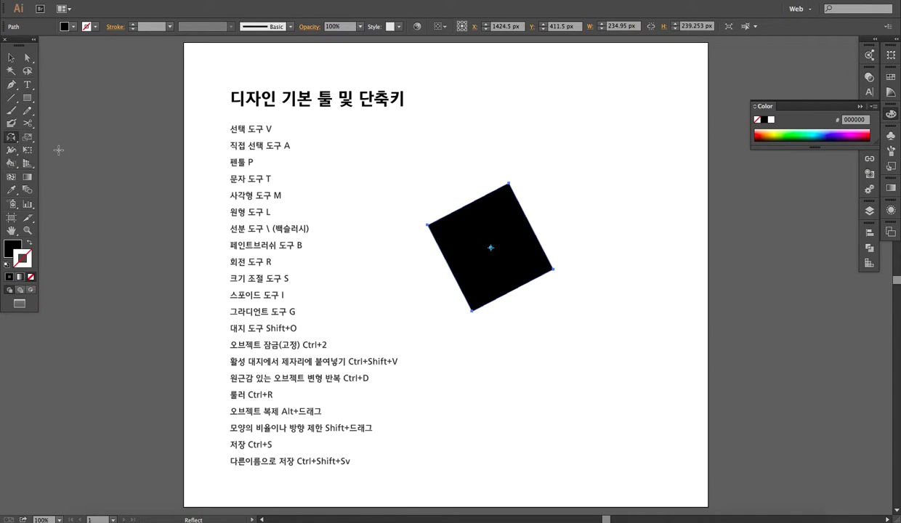
double_click(11, 142)
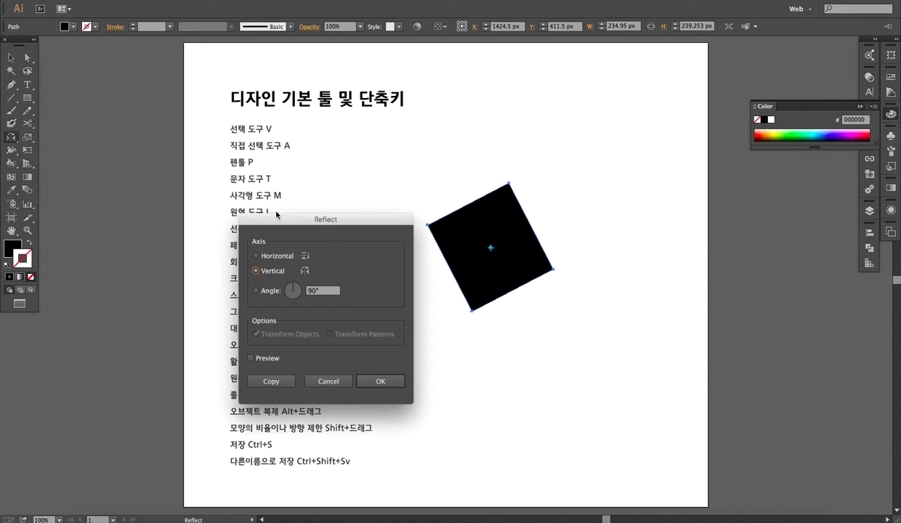
left_click_drag(331, 212, 205, 150)
left_click(150, 183)
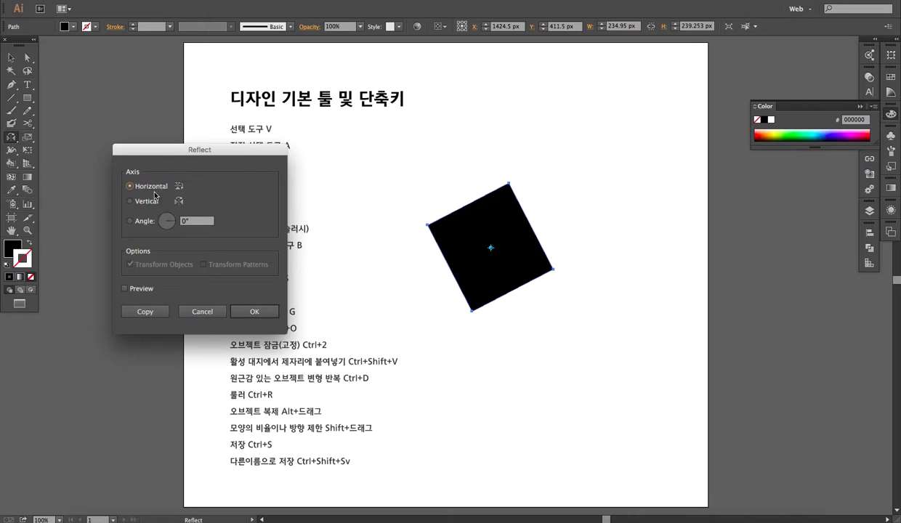
left_click(256, 312)
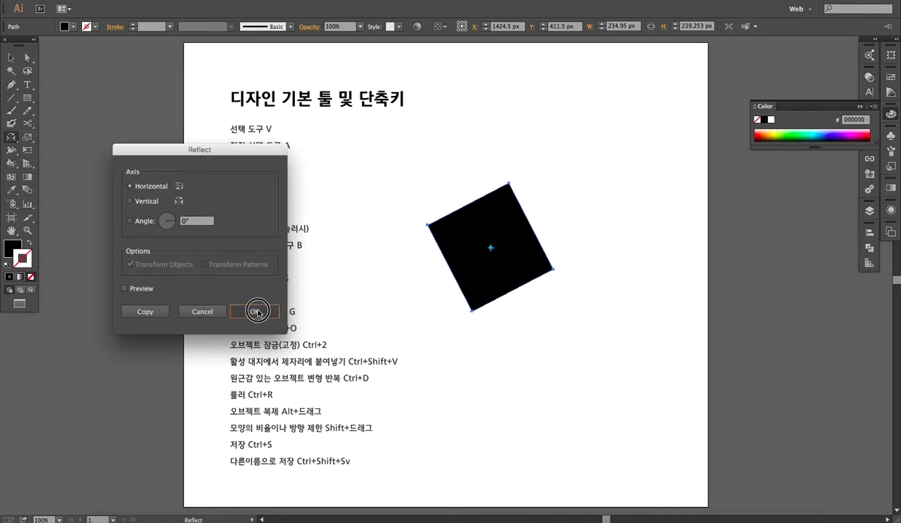
Reselect the reflected rectangle and delete it from the artboard.
key("v")
left_click(581, 324)
left_click(510, 256)
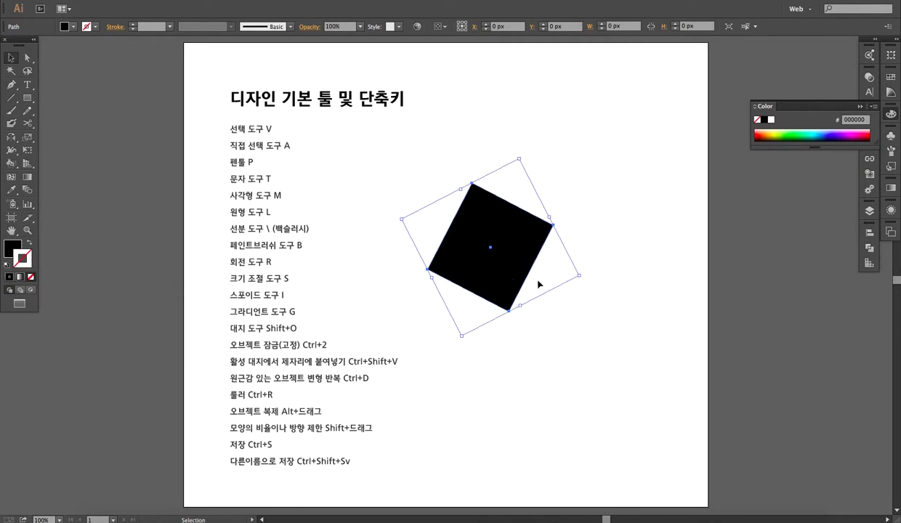
key("Delete")
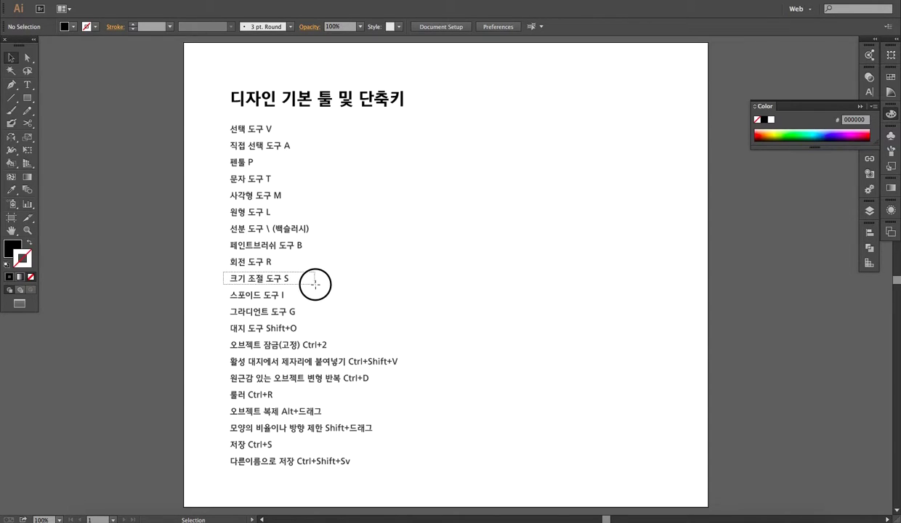
Draw a black square of about 285 px beside the shortcut list.
key("m")
mouse_move(470, 186)
left_mouse_down()
mouse_move(614, 298)
mouse_move(623, 338)
left_mouse_up()
key("v")
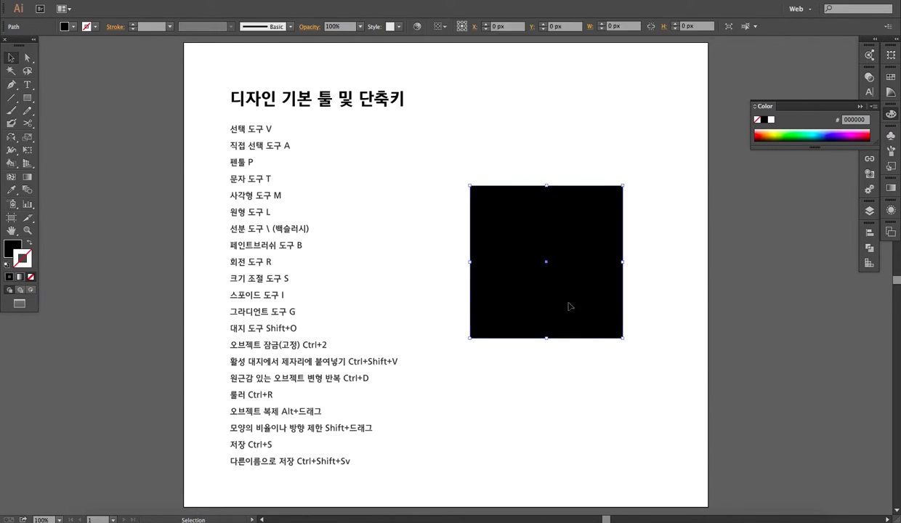
Scale the black square uniformly to 110% using the Scale tool's options.
key("s")
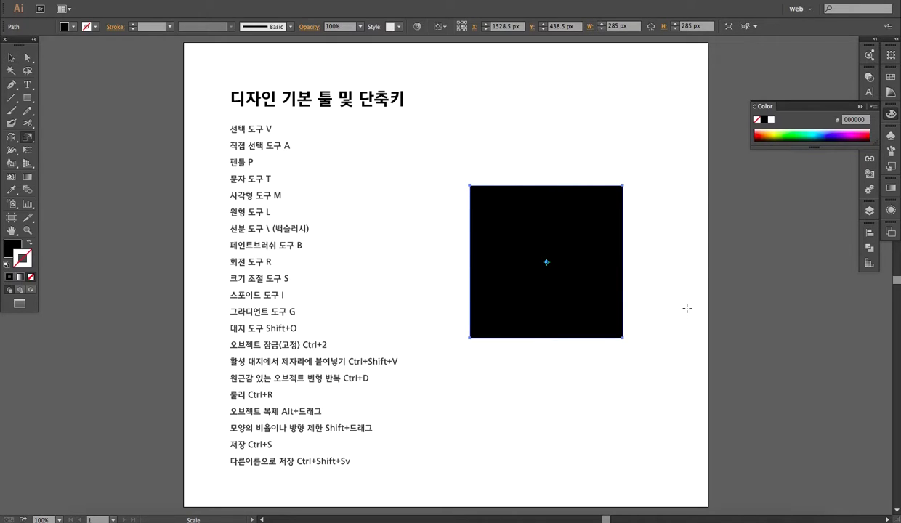
key("Return")
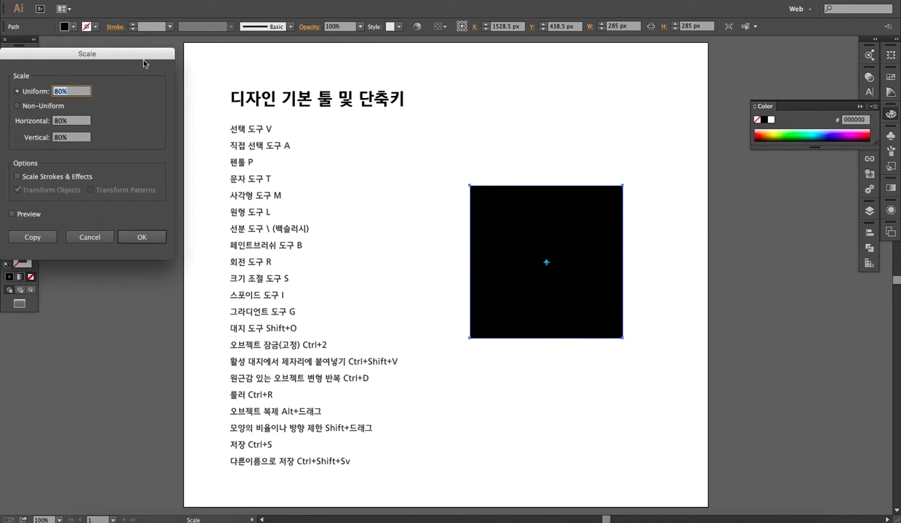
left_click_drag(65, 55, 339, 171)
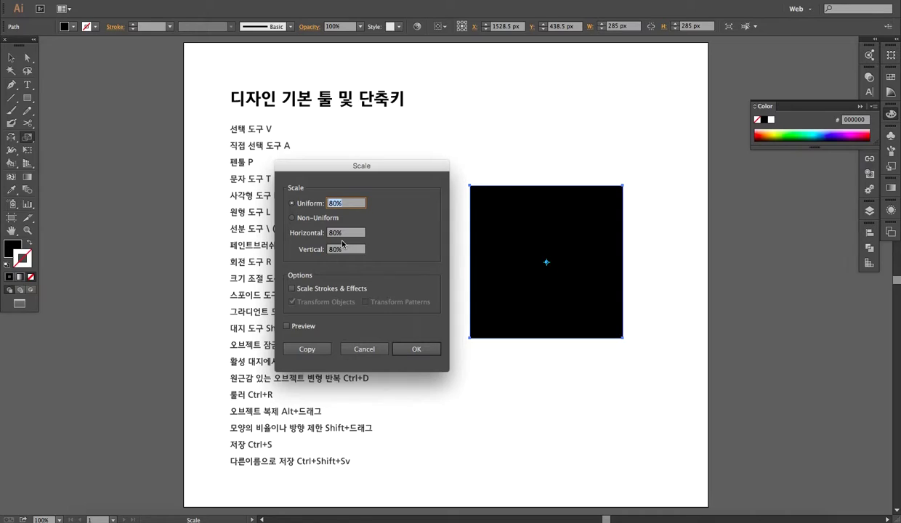
type("110")
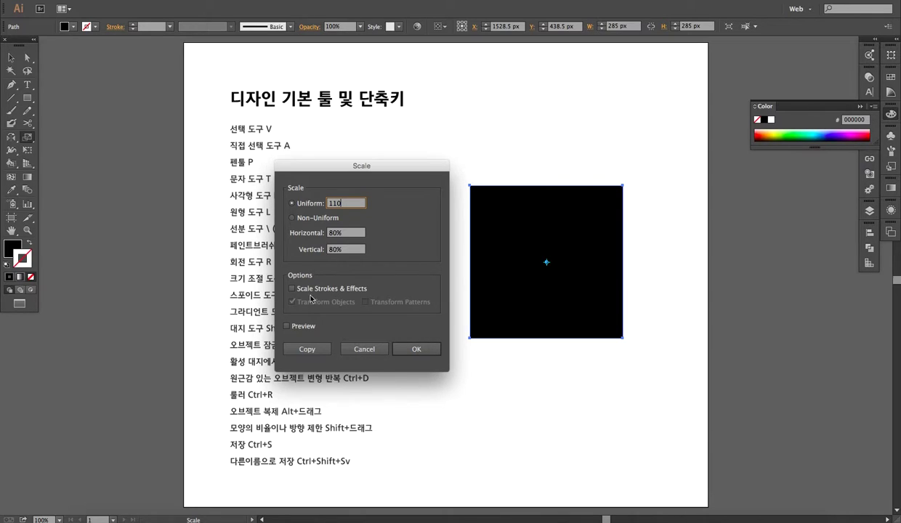
left_click(415, 351)
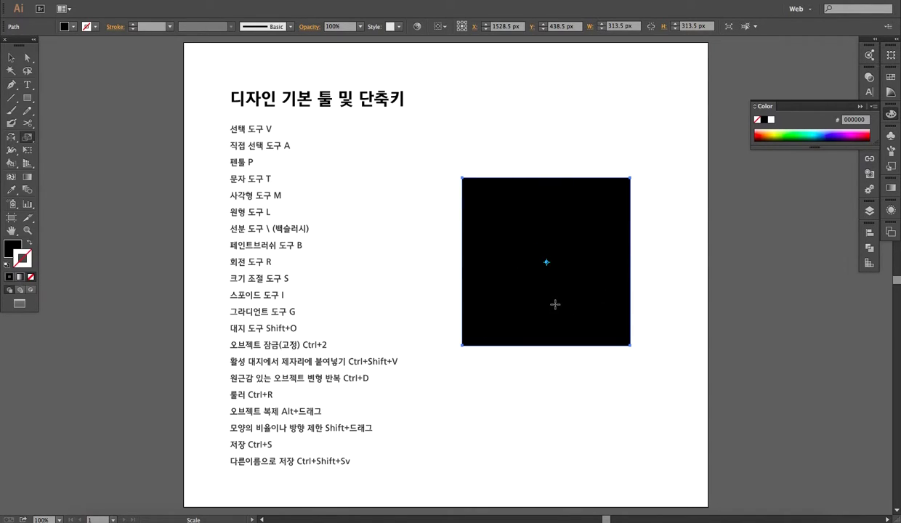
Reselect the black square and scale it uniformly to 50% with the Scale tool's options.
key("v")
left_click(537, 370)
left_click(577, 328)
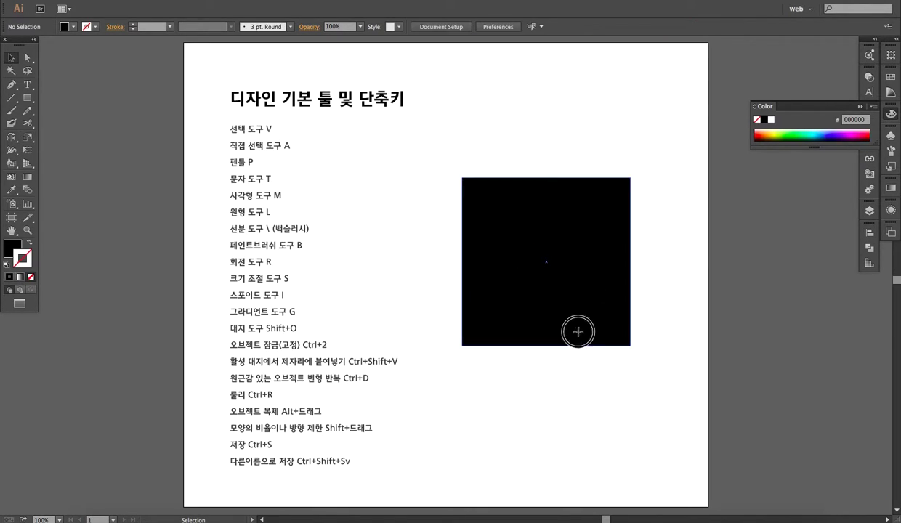
key("s")
key("Return")
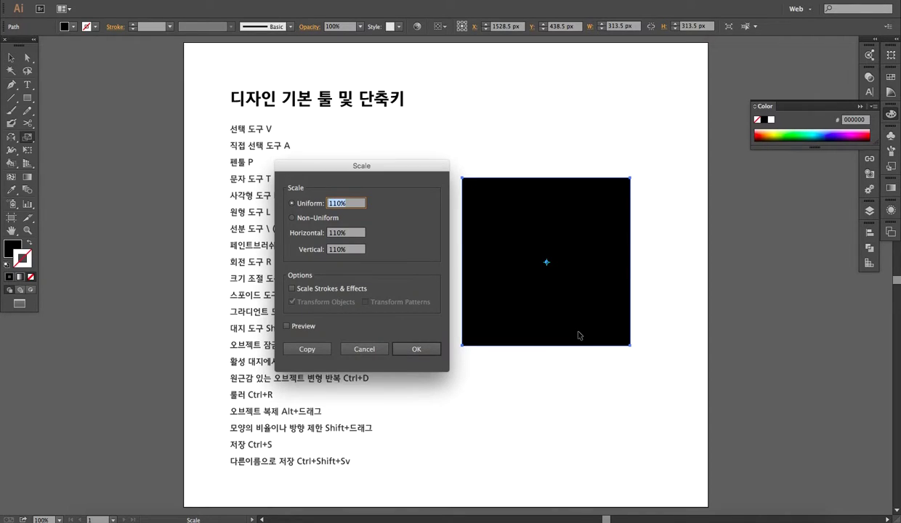
type("50")
left_click(417, 351)
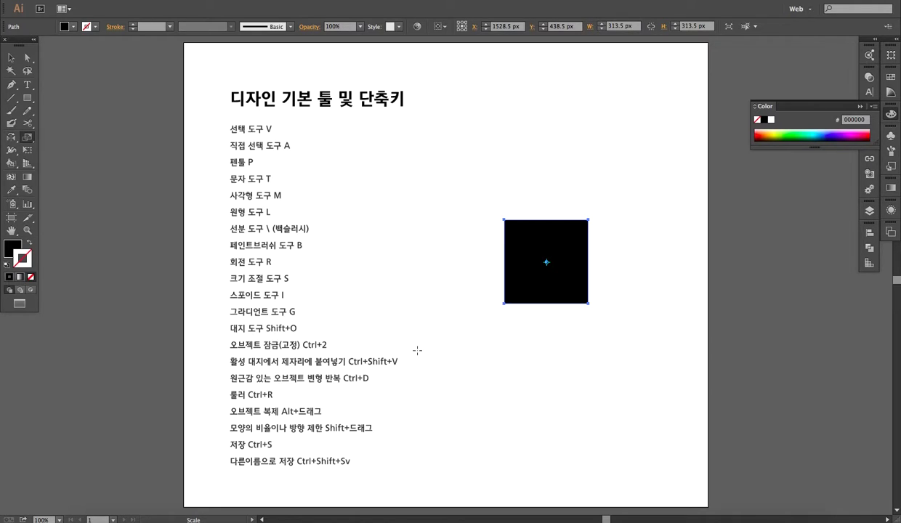
Reselect the reduced black square and delete it from the artboard.
key("v")
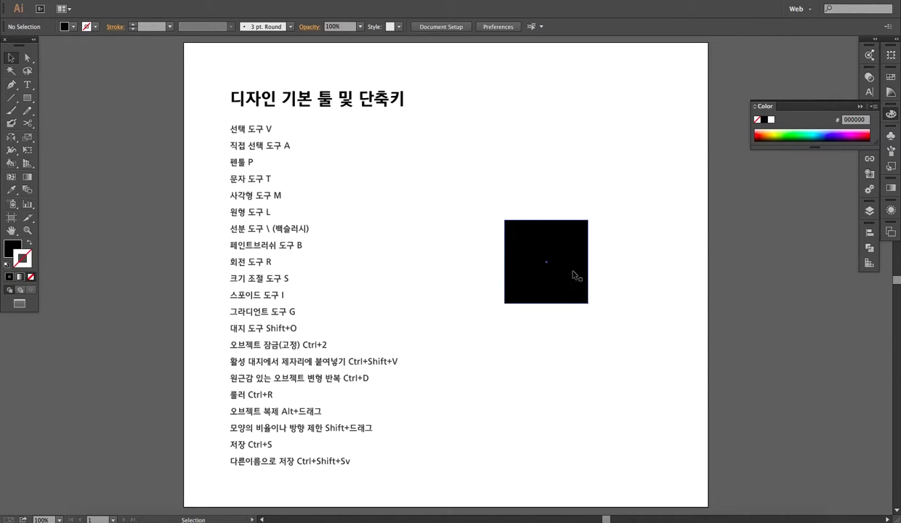
left_click(630, 337)
key("ctrl+z")
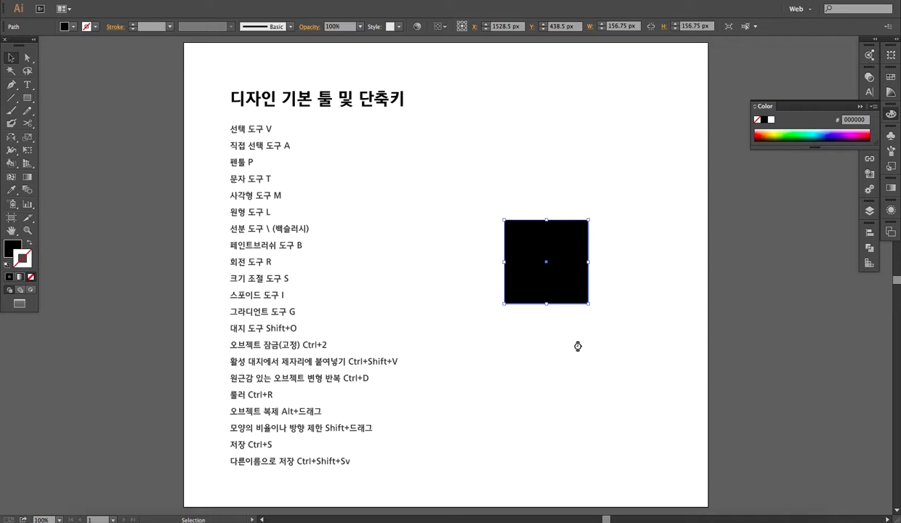
key("Delete")
Sample fill colours with the Eyedropper from the white artboard, the gray canvas outside it and the black title text.
left_click_drag(221, 286, 313, 305)
key("i")
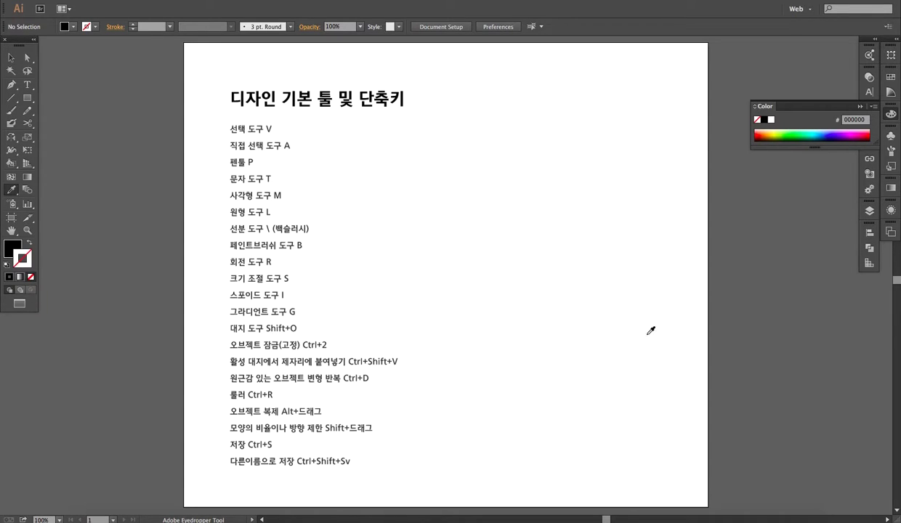
left_click(544, 291)
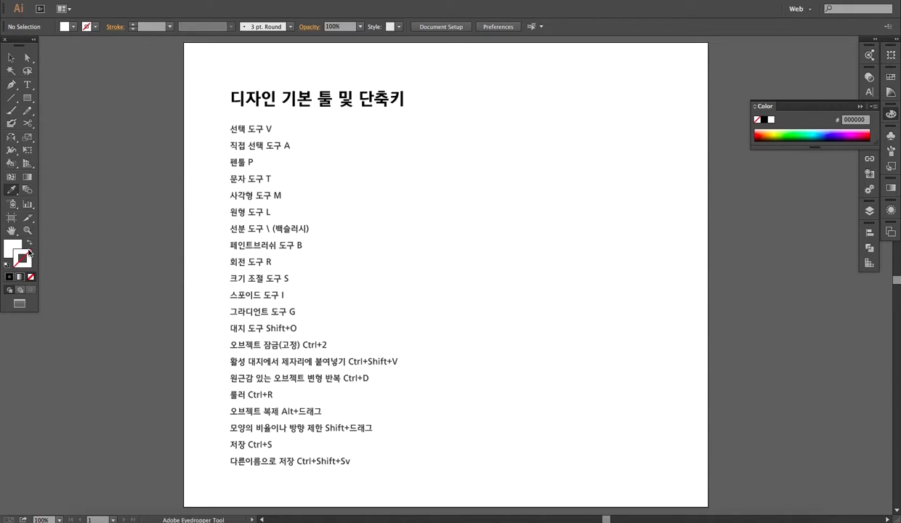
left_click(13, 245)
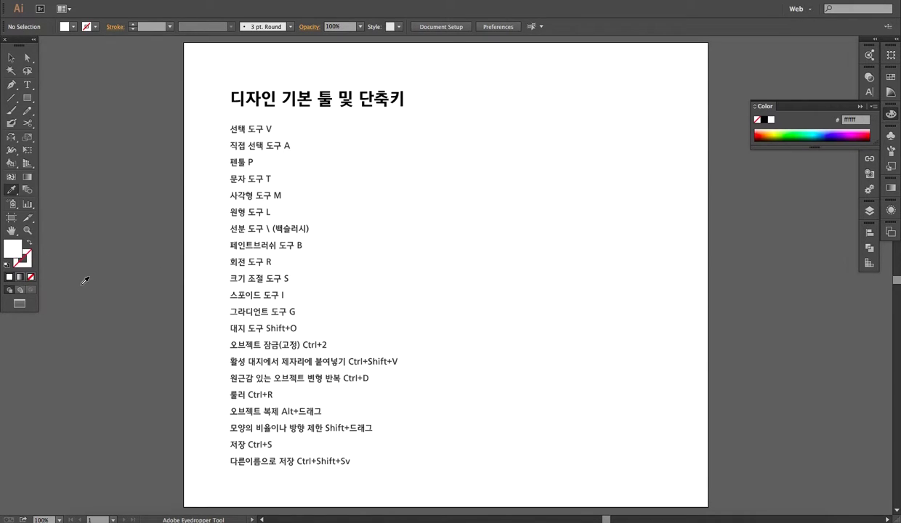
left_click(103, 346)
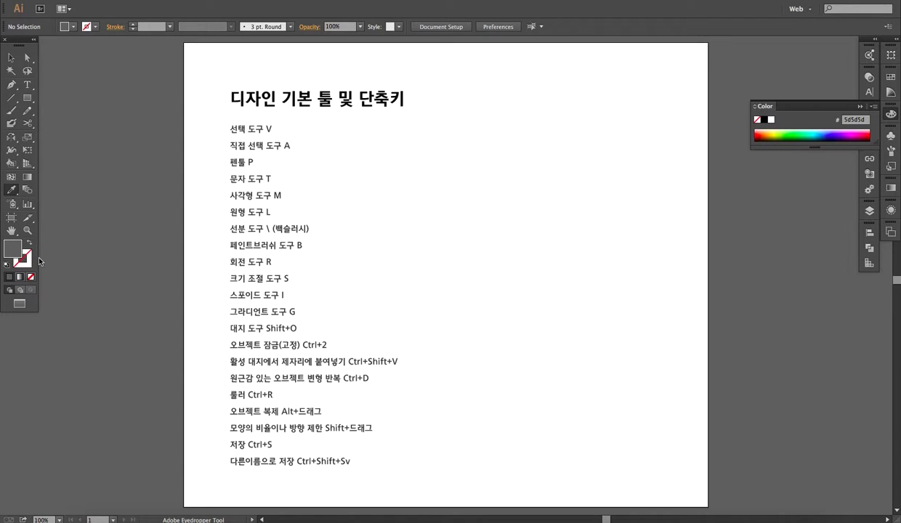
left_click(266, 95)
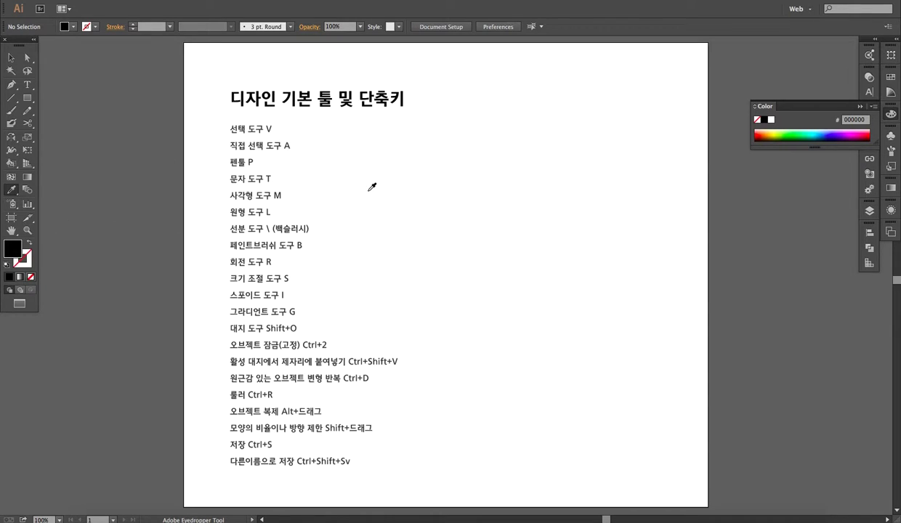
key("v")
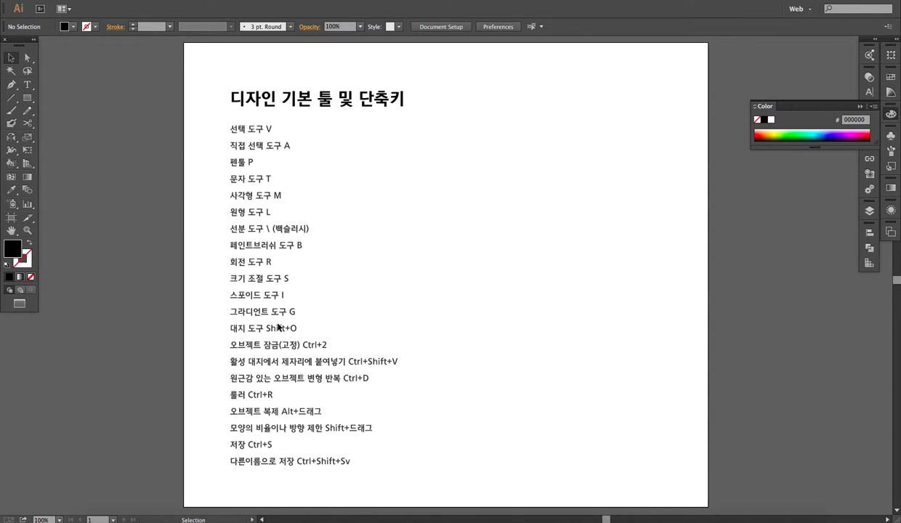
Draw a black rectangle about 264 by 253 px beside the shortcut list.
left_click(314, 327)
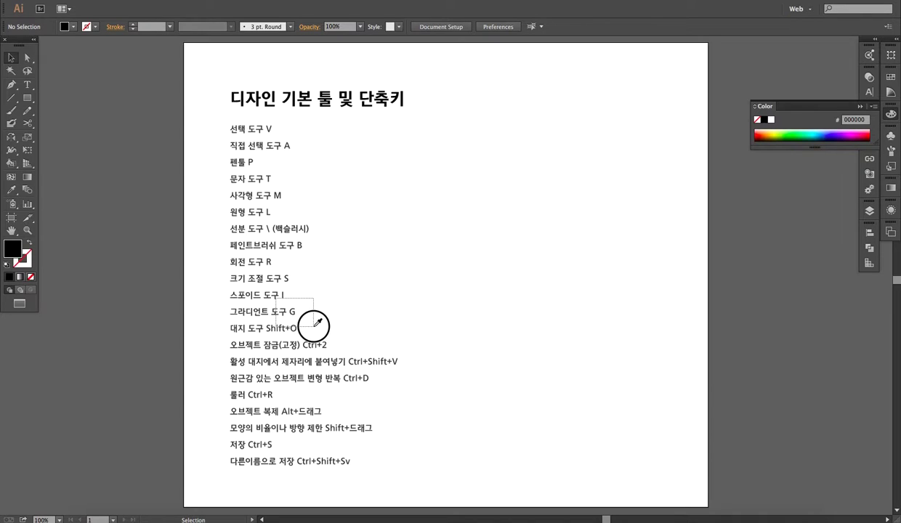
key("g")
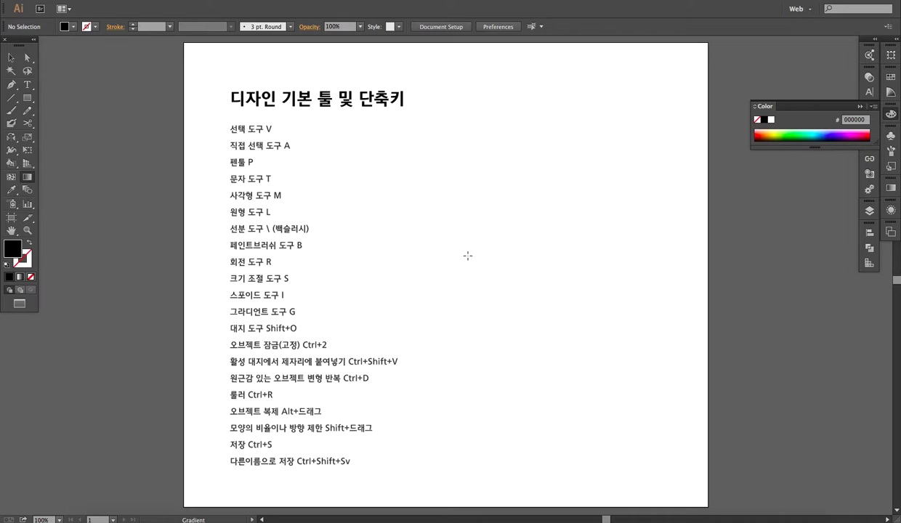
key("m")
left_click_drag(424, 201, 566, 336)
Apply a white-to-black linear gradient to the rectangle, running diagonally from its upper-left to its lower-right corner.
key("g")
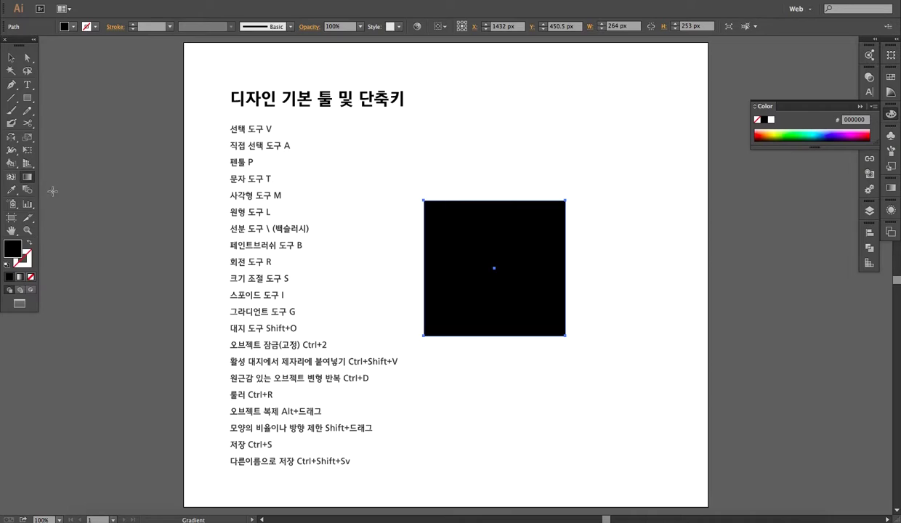
left_click(19, 277)
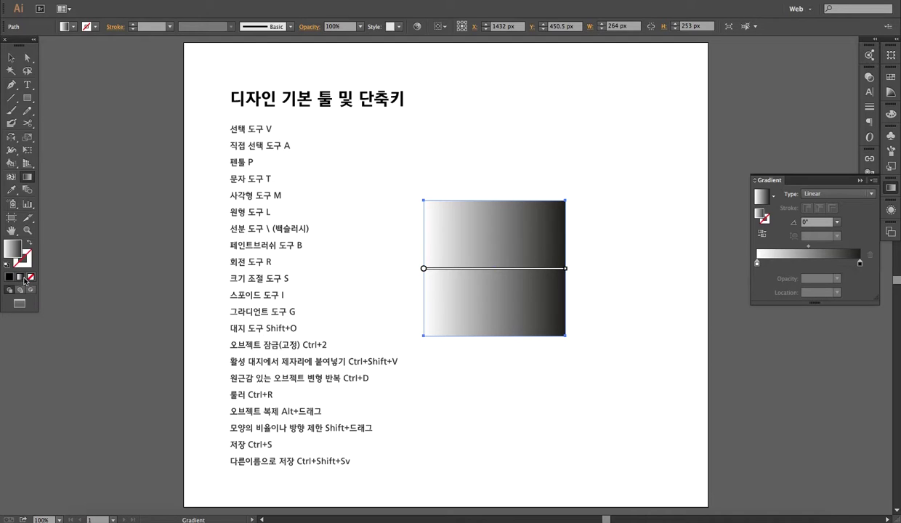
left_click_drag(440, 217, 551, 321)
key("v")
key("g")
Delete the gradient rectangle and hide the Gradient settings.
key("v")
left_click(599, 347)
left_click(480, 288)
key("Delete")
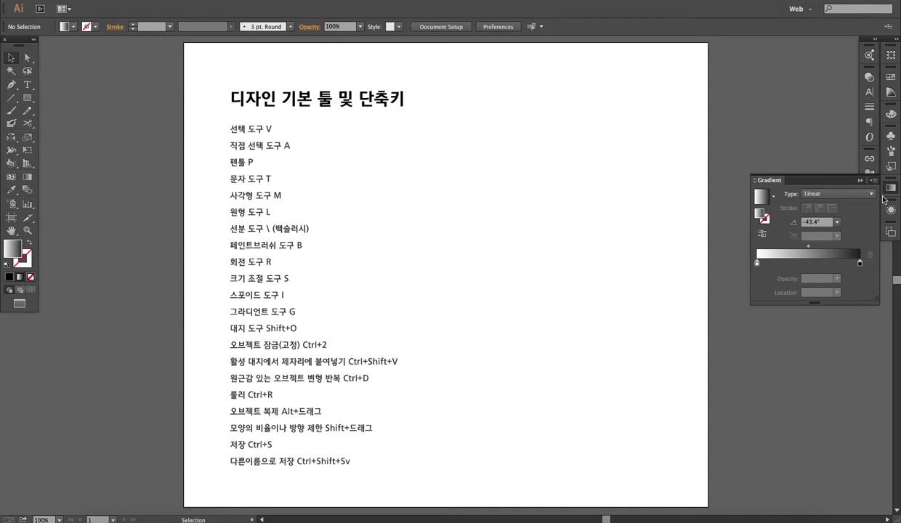
key("ctrl+F9")
Inspect the artboard's boundary with the Artboard tool and return to the Selection tool.
left_click_drag(209, 308, 291, 327)
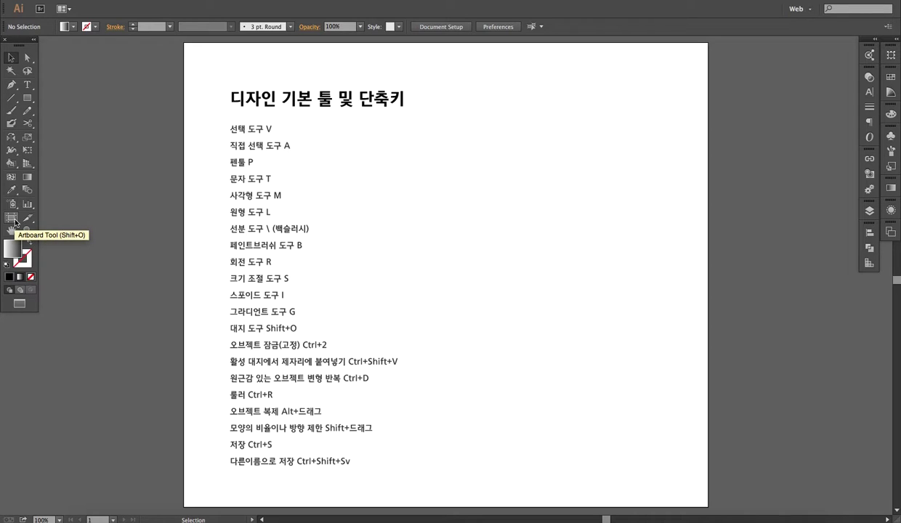
left_click(519, 259)
scroll(492, 266, "down", 1)
left_click_drag(524, 274, 441, 285)
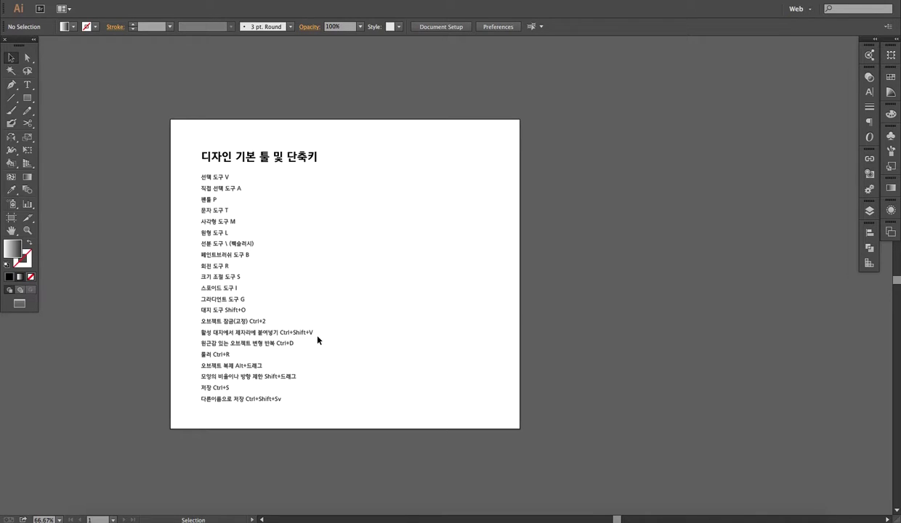
key("shift+o")
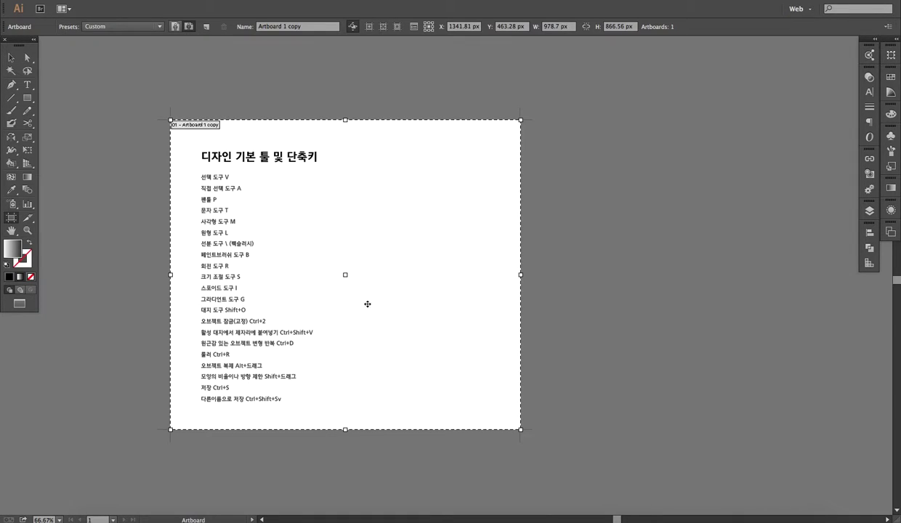
left_click_drag(368, 304, 461, 298)
scroll(459, 306, "up", 1)
left_click_drag(487, 270, 487, 287)
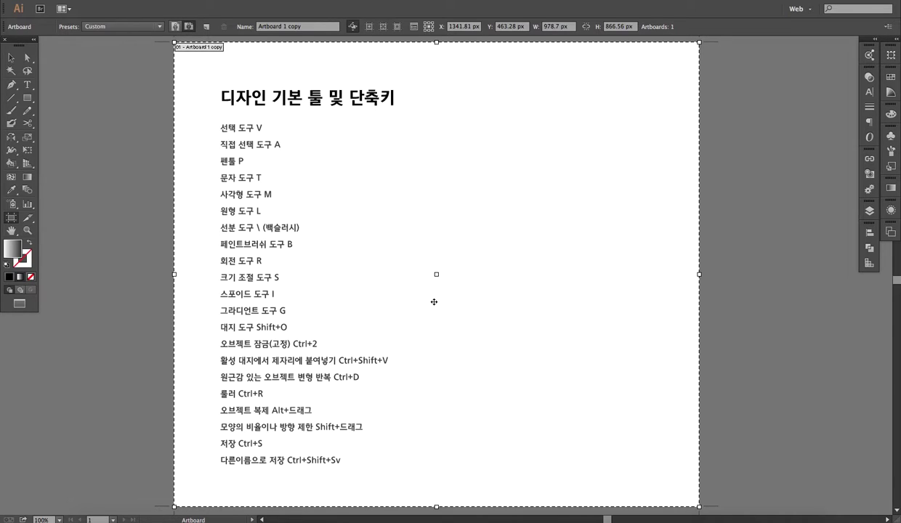
key("v")
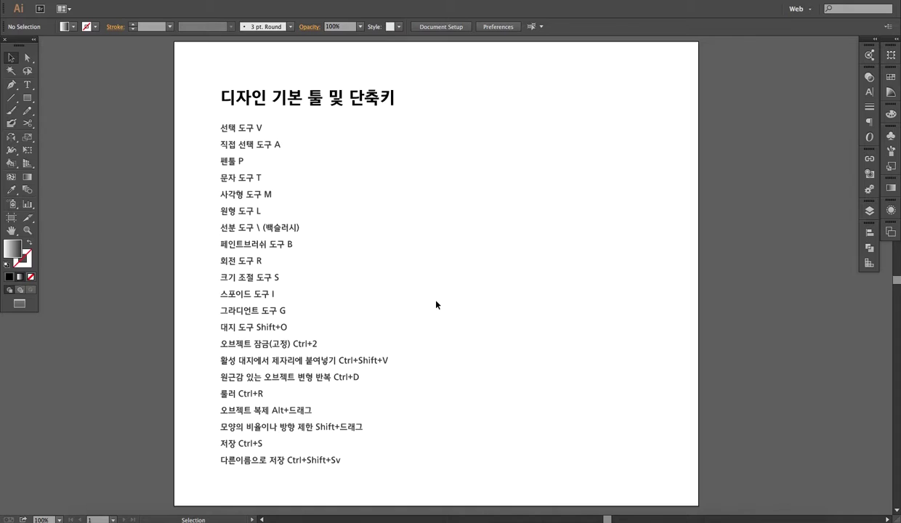
left_click_drag(451, 291, 464, 291)
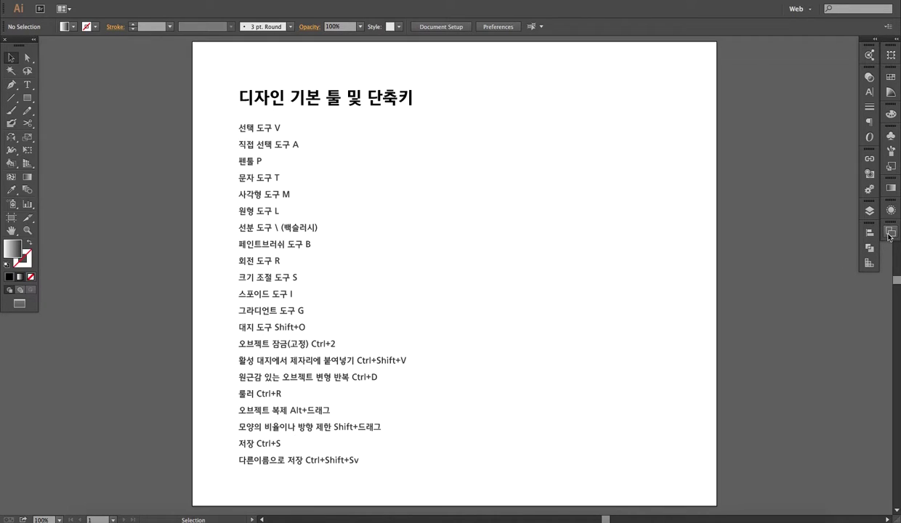
Show the document's layers and expand Layer 1 to list its objects.
left_click(870, 211)
left_click(870, 211)
left_click(870, 247)
left_click(870, 247)
left_click(869, 211)
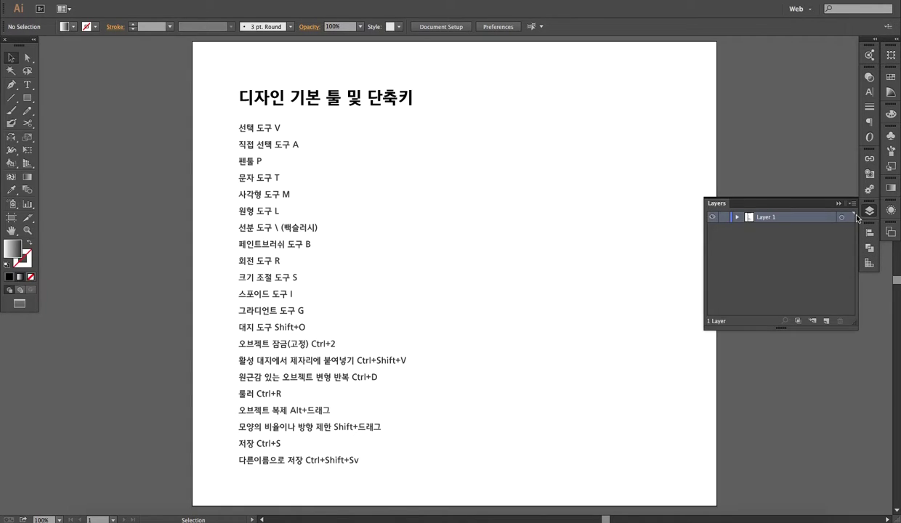
left_click(737, 217)
Draw a rectangle about 260 by 235 px beside the shortcut list and fill it with solid black.
key("m")
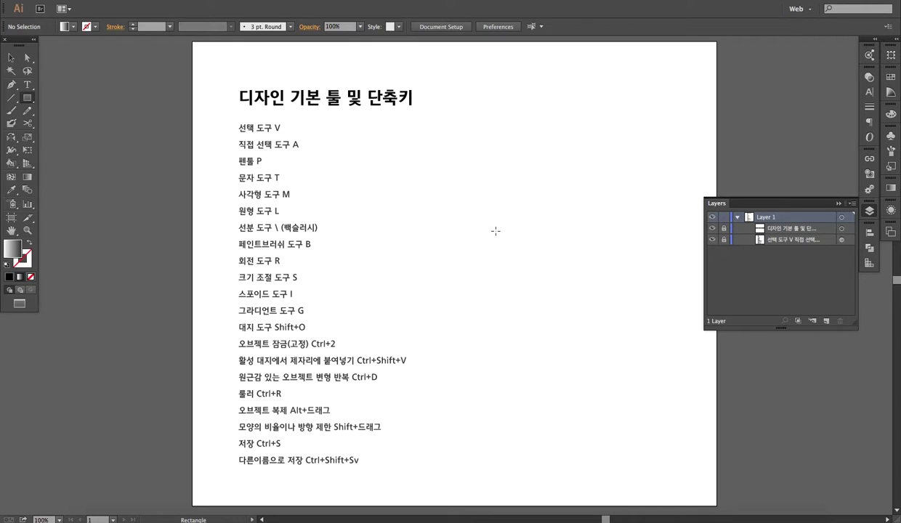
left_click_drag(454, 216, 595, 341)
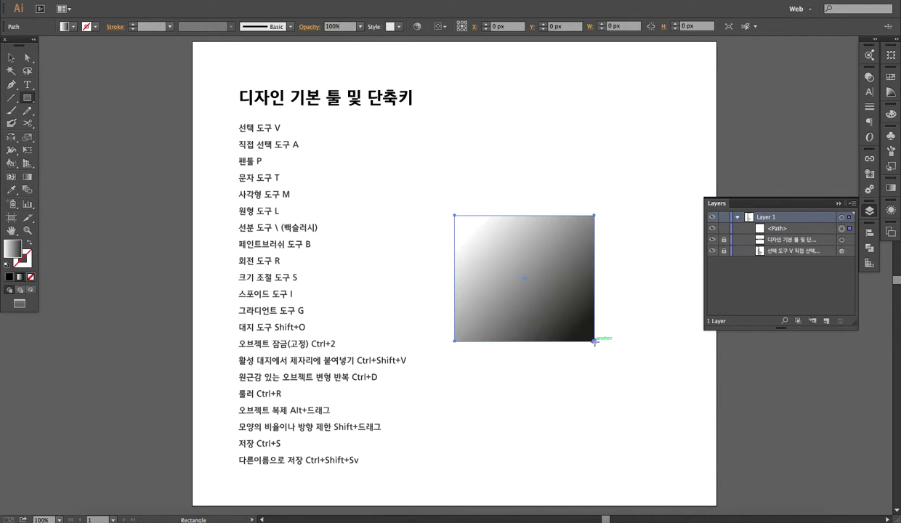
key("v")
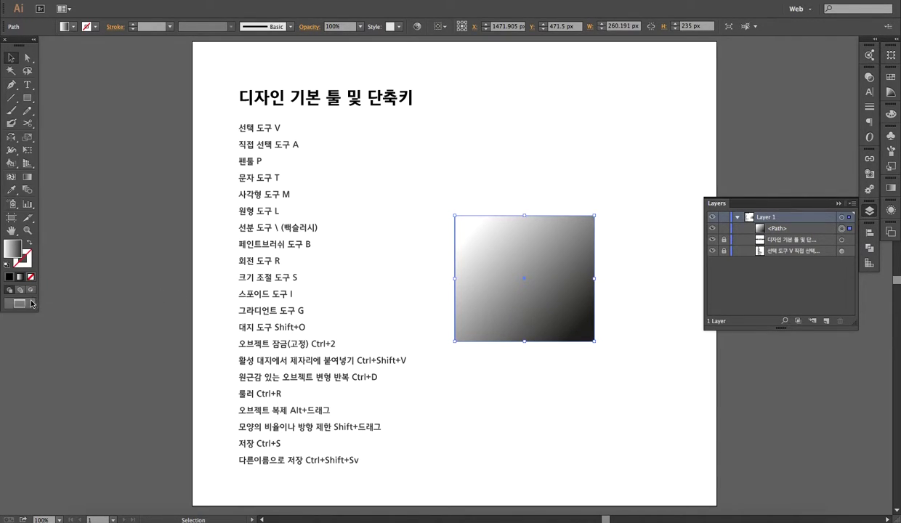
left_click(8, 276)
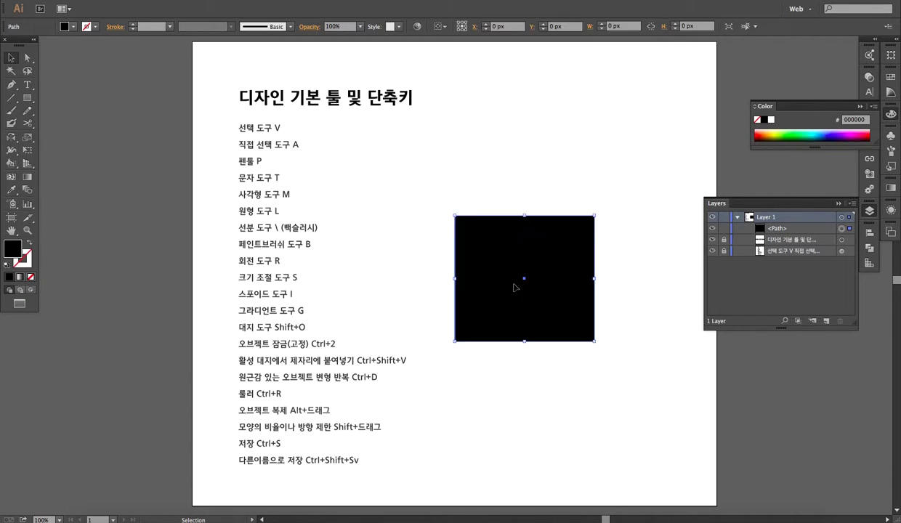
Try to select the locked title and shortcut-list text on the artboard.
left_click(724, 251)
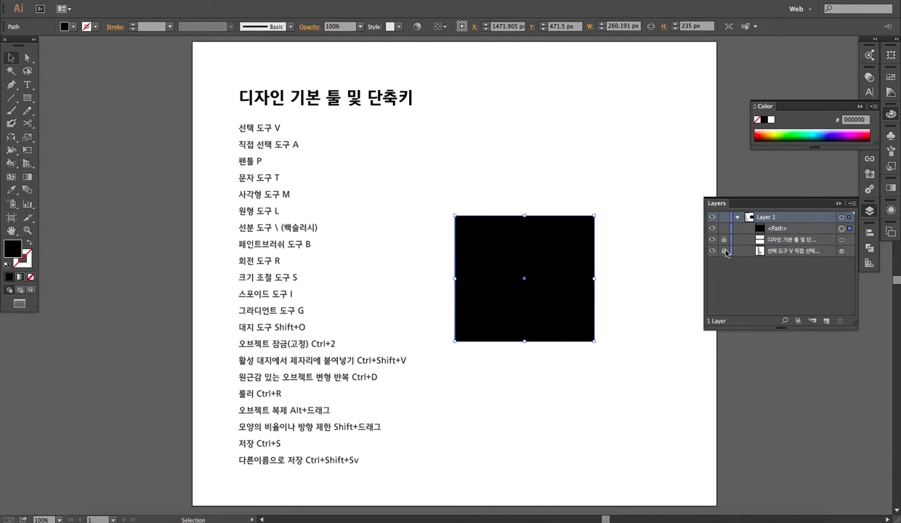
left_click_drag(333, 193, 169, 304)
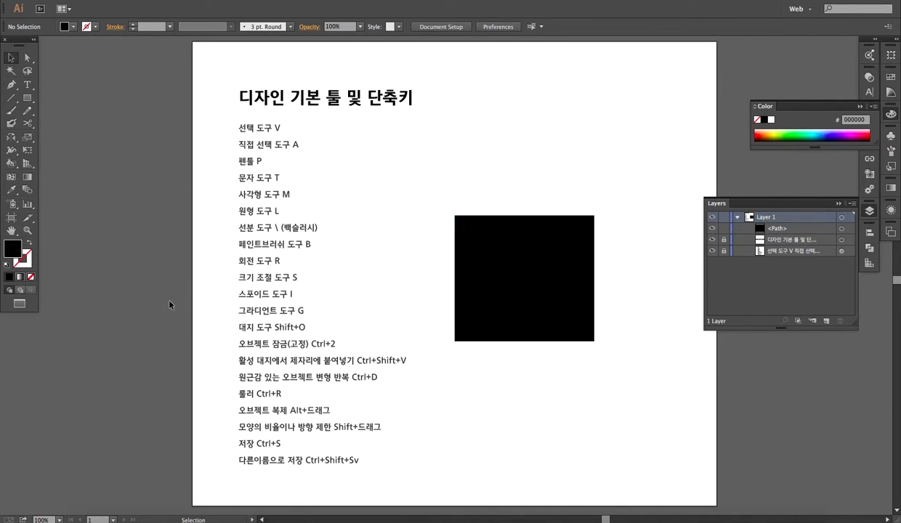
left_click_drag(304, 88, 240, 198)
Move the black rectangle to about X 1516.8 px, Y 498.5 px and lock it.
left_click(464, 276)
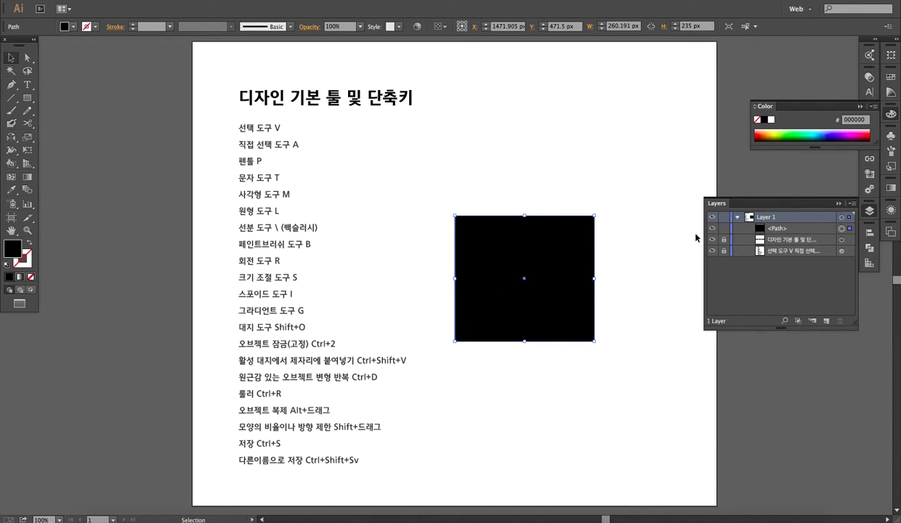
left_click_drag(566, 319, 535, 272)
left_click_drag(517, 260, 604, 253)
left_click_drag(607, 255, 538, 345)
left_click_drag(535, 353, 426, 217)
left_click_drag(447, 246, 567, 339)
left_click(567, 338)
left_click_drag(563, 289, 567, 334)
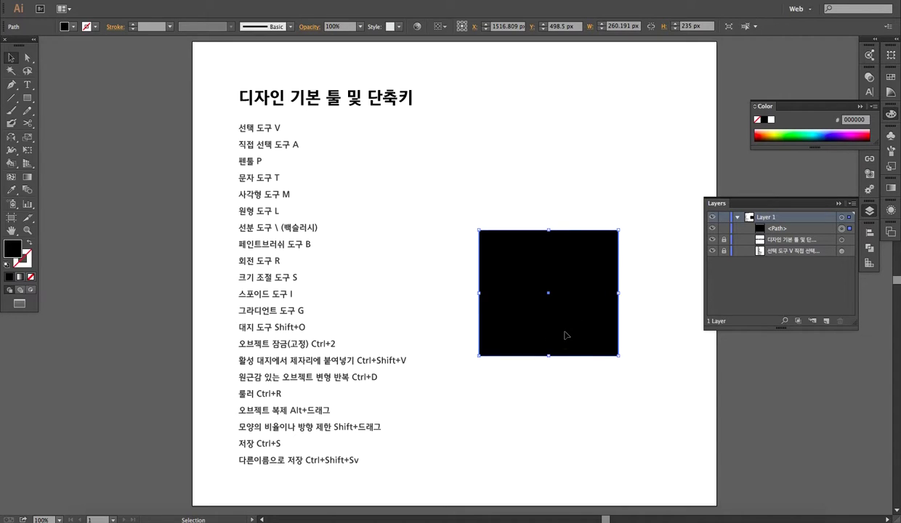
key("ctrl+2")
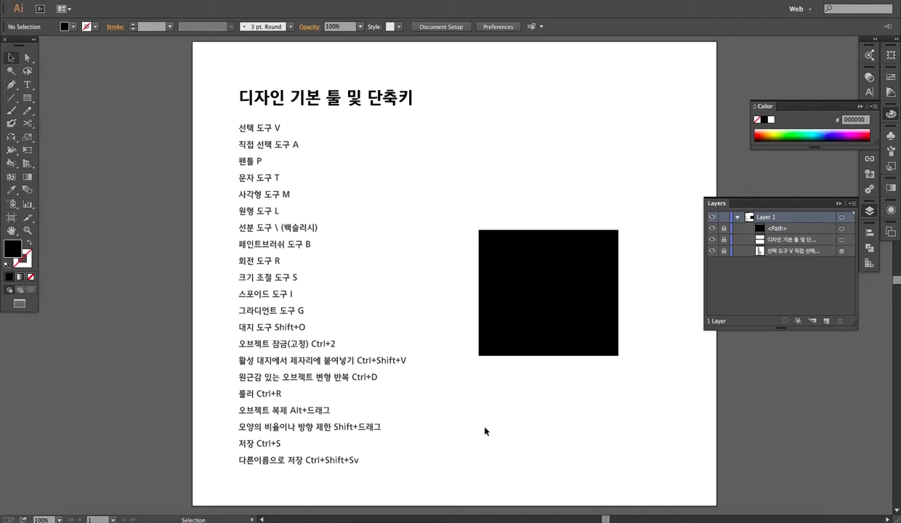
Unlock all objects on the artboard and select only the black rectangle.
key("a")
key("alt")
key("ctrl+a")
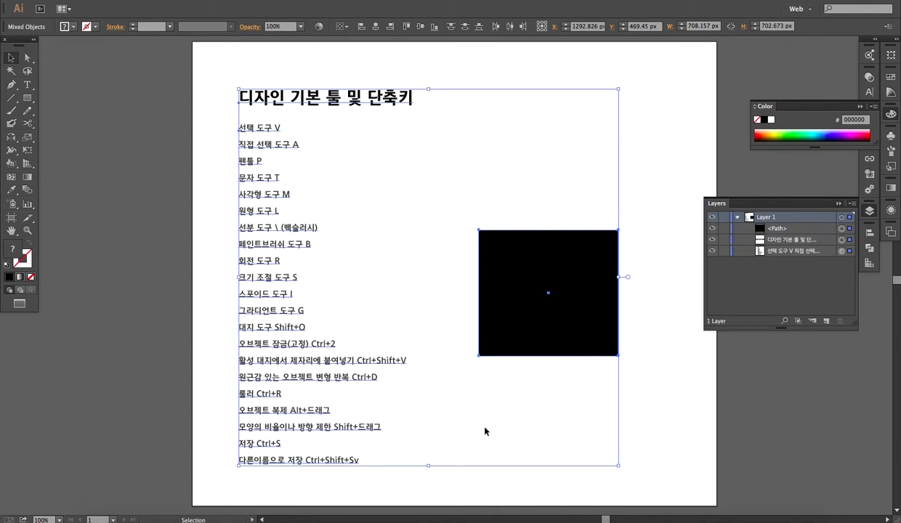
left_click(486, 432)
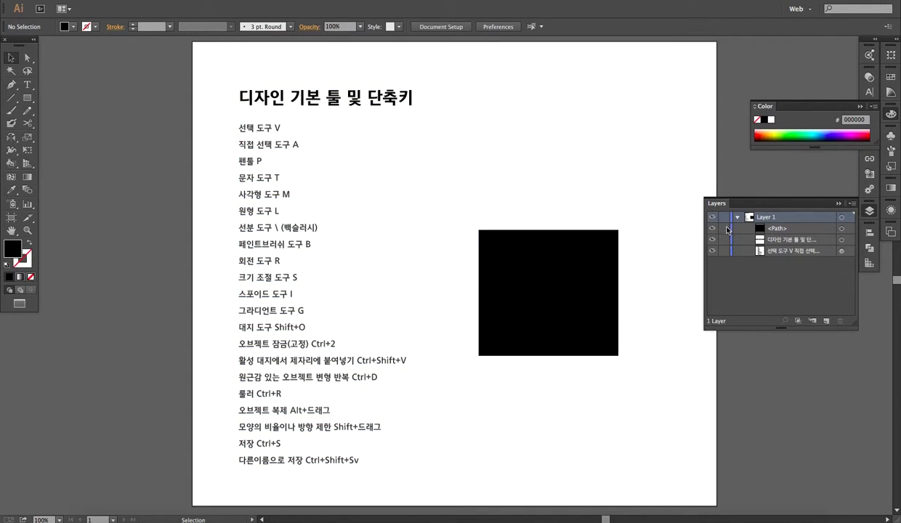
left_click(500, 335)
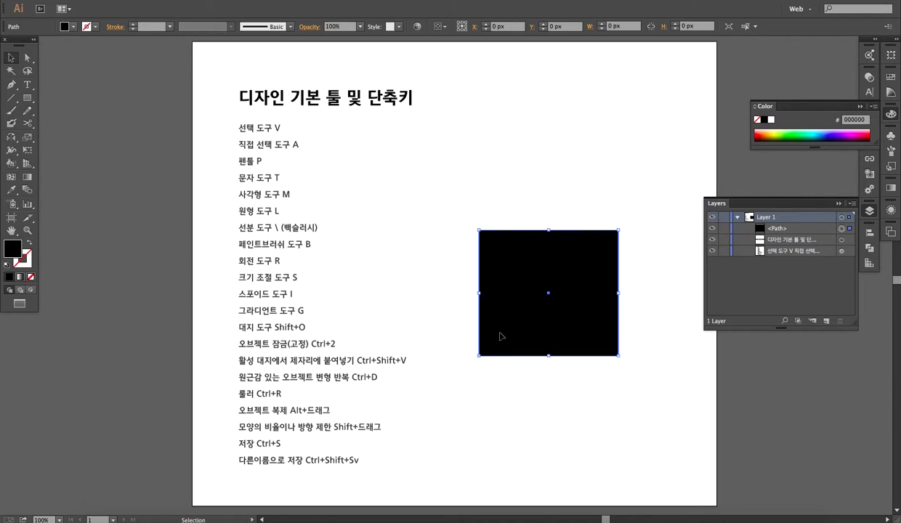
Delete the black rectangle and lock the title and shortcut-list text.
key("Delete")
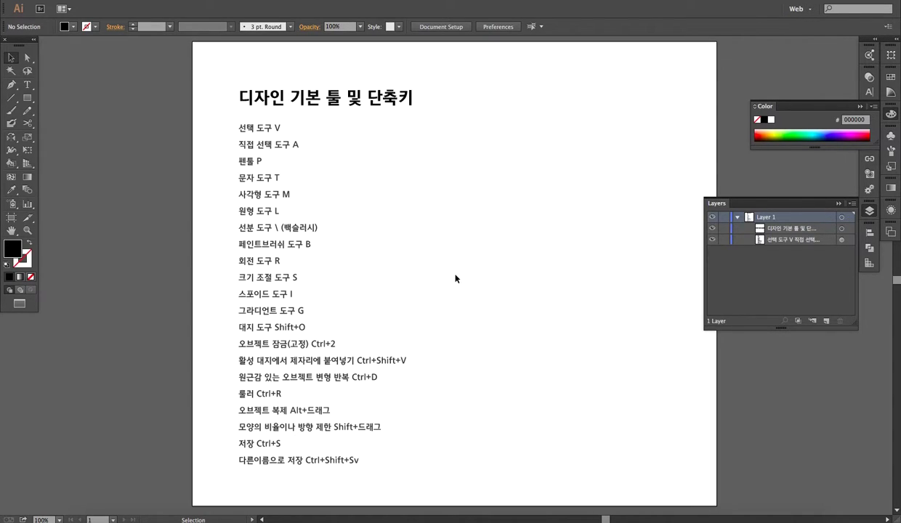
key("a")
key("v")
key("ctrl+a")
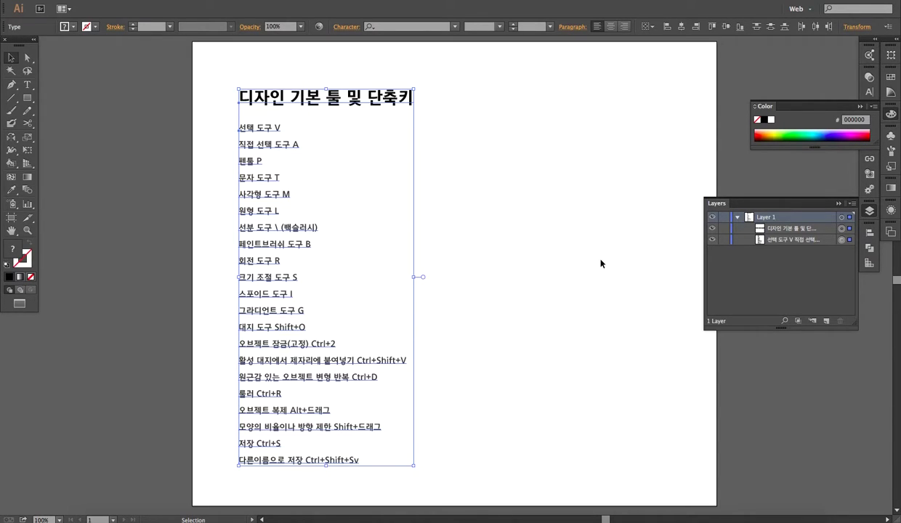
key("ctrl+2")
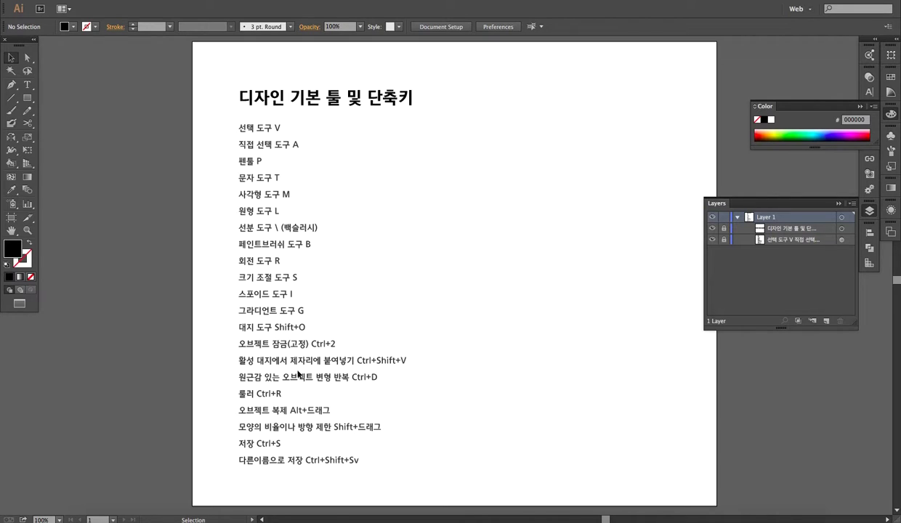
Collapse the open Layers and Color panels to clear the workspace beside the artboard.
left_click_drag(258, 366, 441, 352)
left_click_drag(349, 366, 425, 351)
scroll(501, 352, "down", 1)
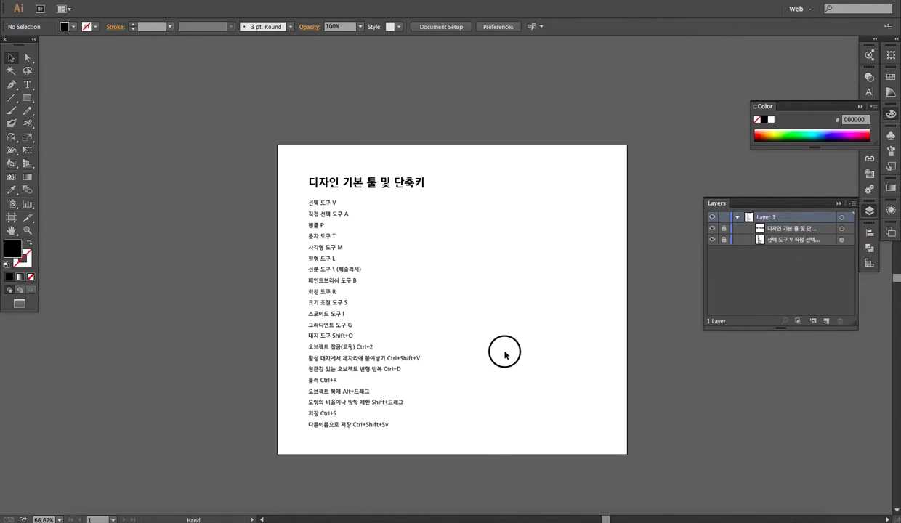
scroll(447, 318, "right", 3)
left_click(869, 210)
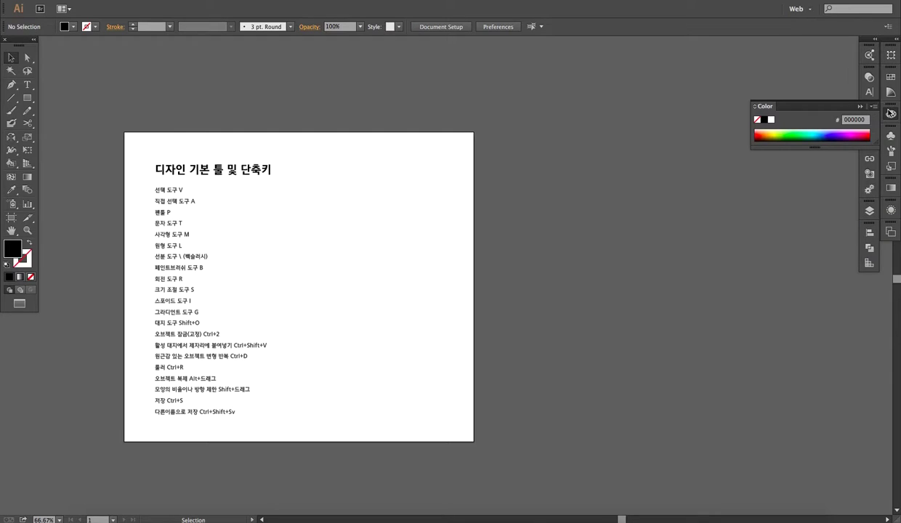
left_click(860, 106)
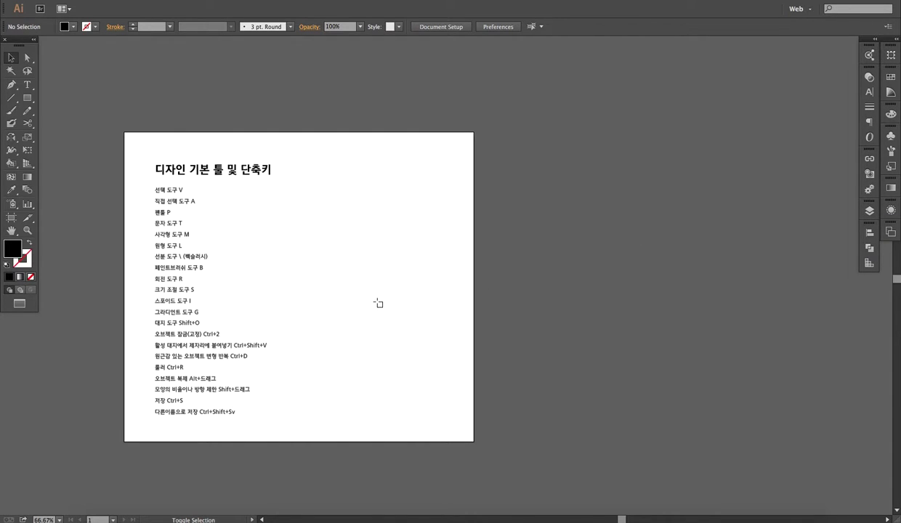
Create a second, blank artboard of the same size to the right of the original with the Artboard tool.
key("shift+o")
left_click_drag(303, 347, 583, 324)
key("Escape")
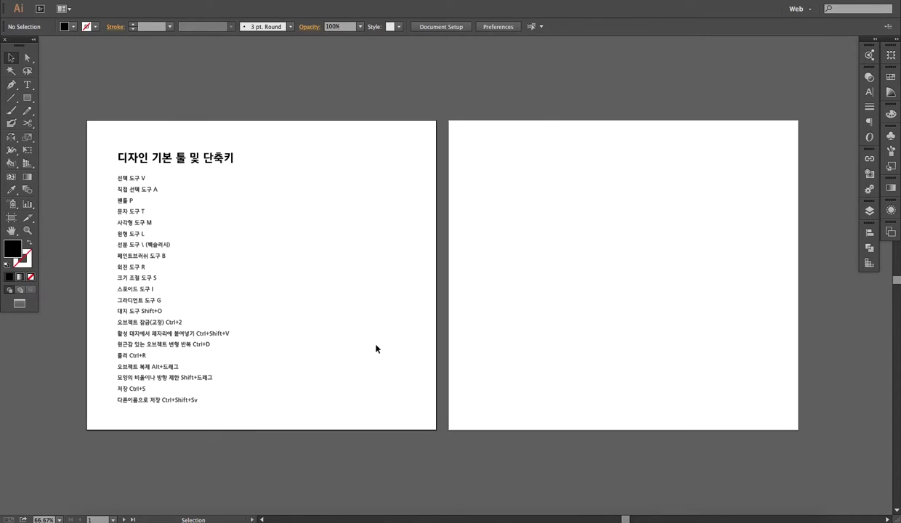
Draw a black rectangle about 310 by 351 px in the lower-right area of the first artboard.
key("m")
left_click_drag(410, 406, 299, 280)
key("v")
left_click(337, 256)
left_click(347, 340)
left_click(339, 266)
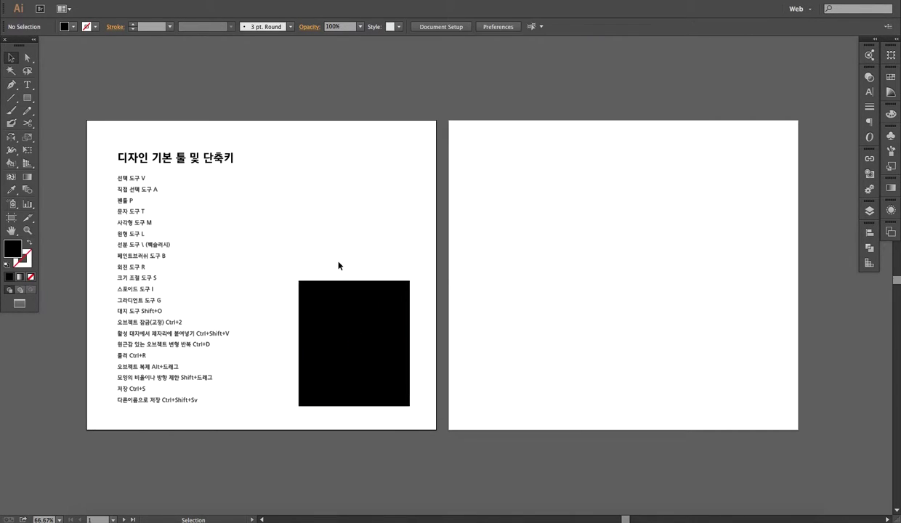
Copy the black rectangle and paste it in place on the second artboard.
left_click(509, 428)
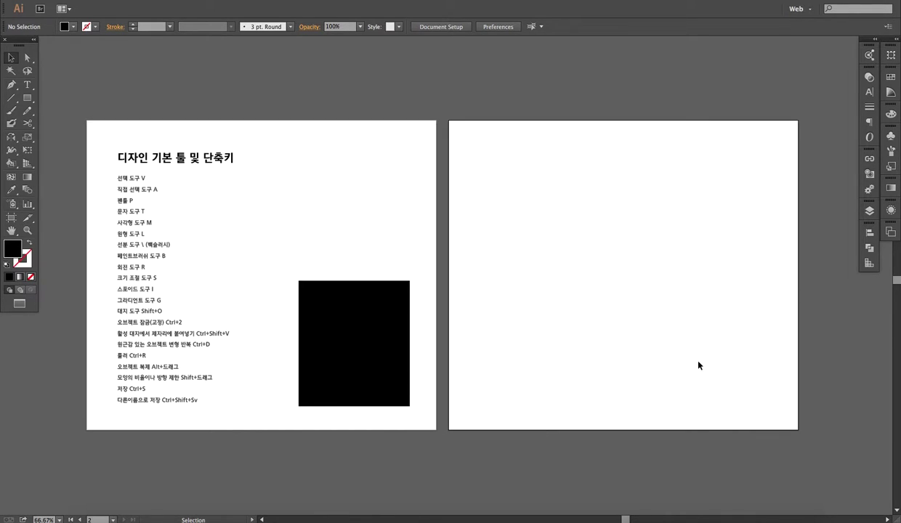
left_click(385, 379)
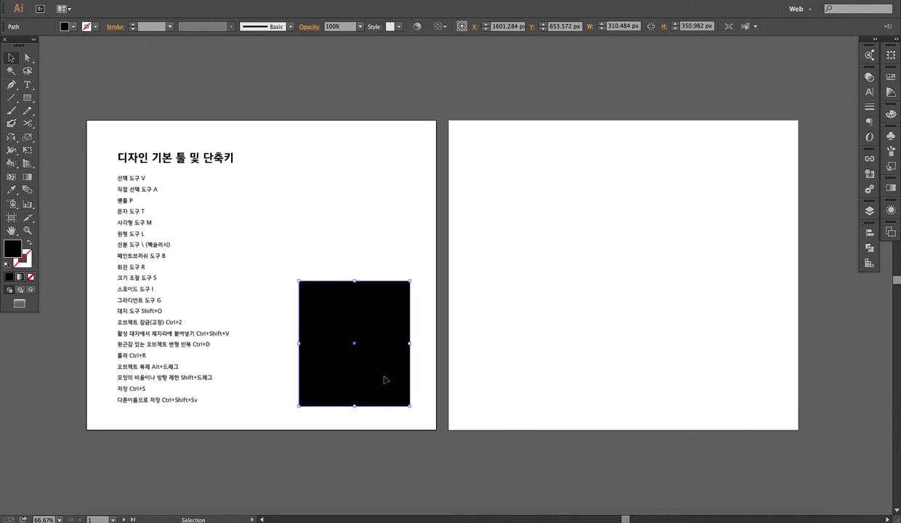
key("a")
key("v")
left_click(522, 404)
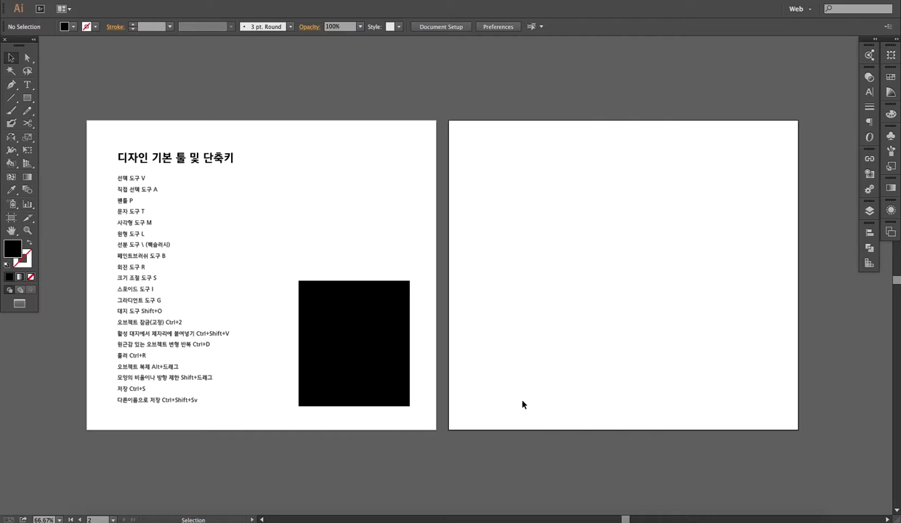
key("ctrl")
key("ctrl+shift+v")
left_click(523, 404)
left_click(393, 405)
left_click(620, 409)
left_click(680, 363)
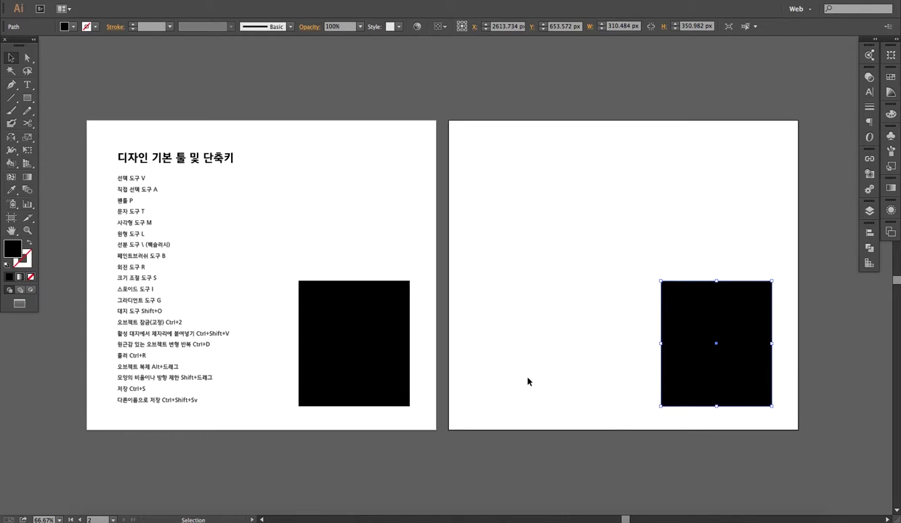
Delete the black rectangles from both artboards.
scroll(472, 382, "left", 3)
scroll(279, 338, "up", 1)
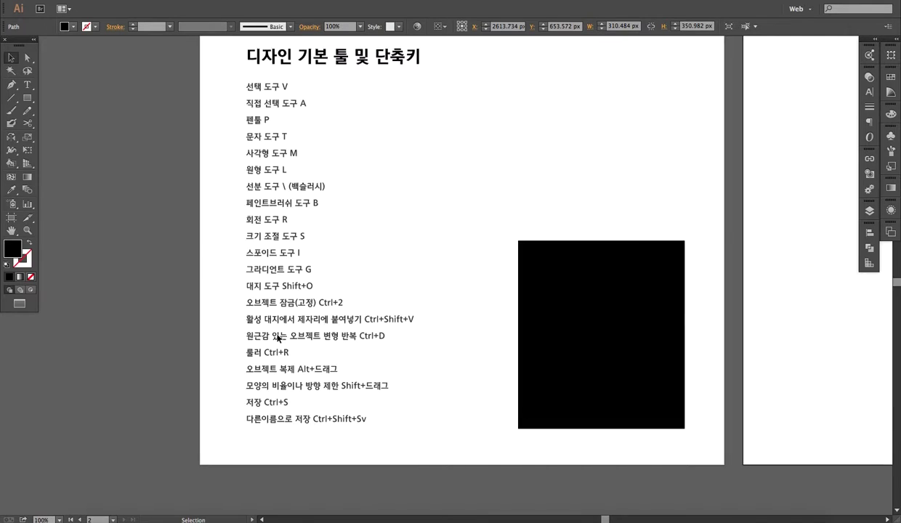
scroll(334, 356, "up", 1)
left_click_drag(209, 280, 489, 332)
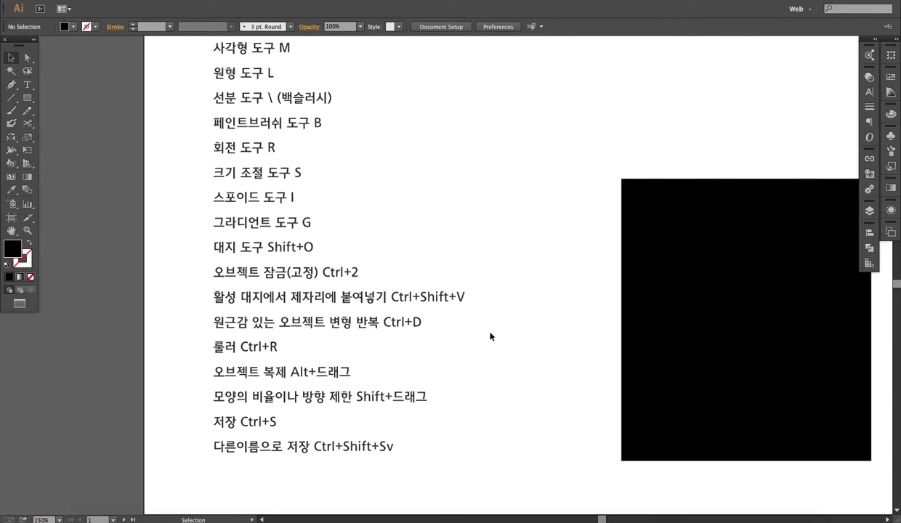
scroll(491, 337, "down", 2)
scroll(477, 336, "right", 4)
left_click(623, 361)
key("Delete")
left_click(249, 368)
key("Delete")
Draw a black circle about 111 px in diameter near the upper-left corner of the second artboard.
left_click_drag(216, 366, 437, 362)
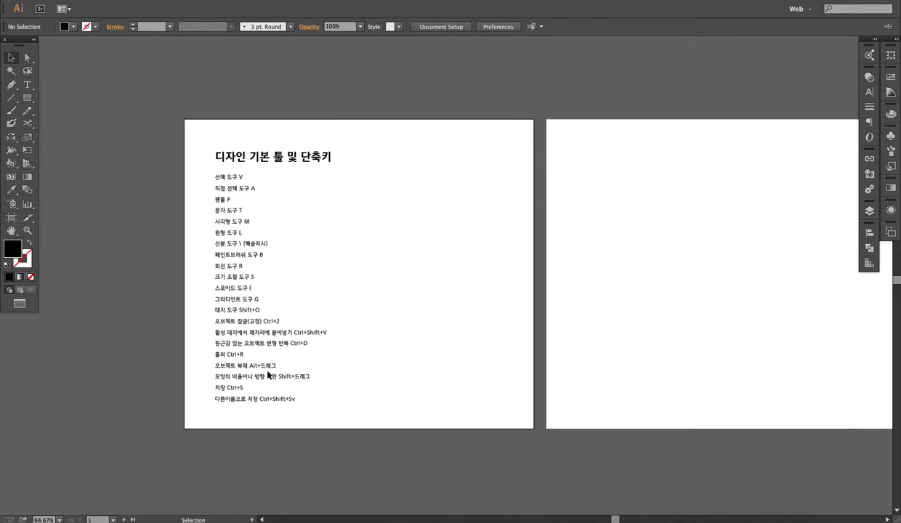
scroll(270, 374, "up", 1)
left_click_drag(187, 308, 365, 349)
left_click(361, 314)
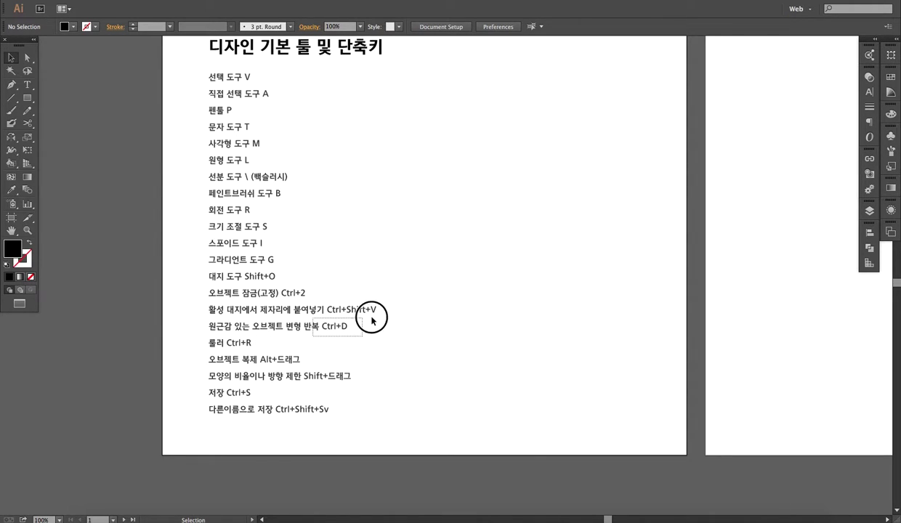
left_click_drag(661, 259, 503, 340)
scroll(466, 333, "down", 1)
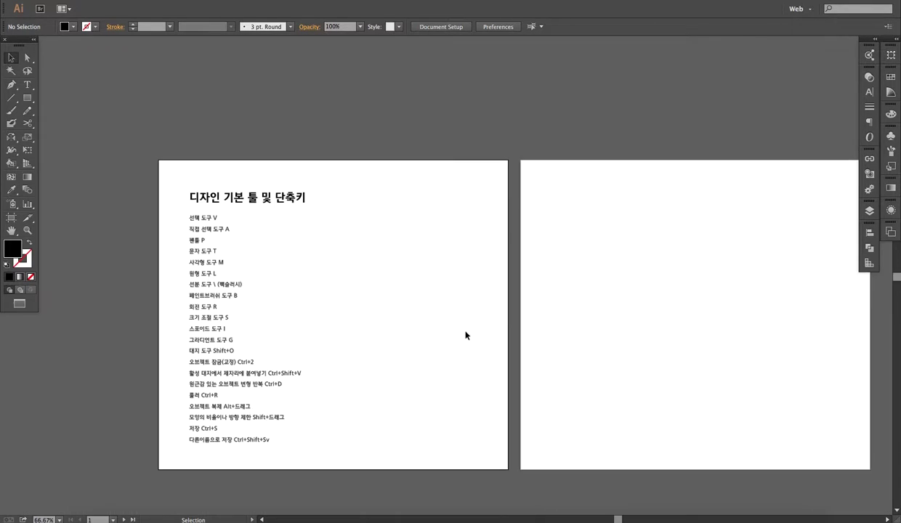
left_click_drag(599, 322, 569, 322)
key("l")
left_click_drag(517, 189, 556, 227)
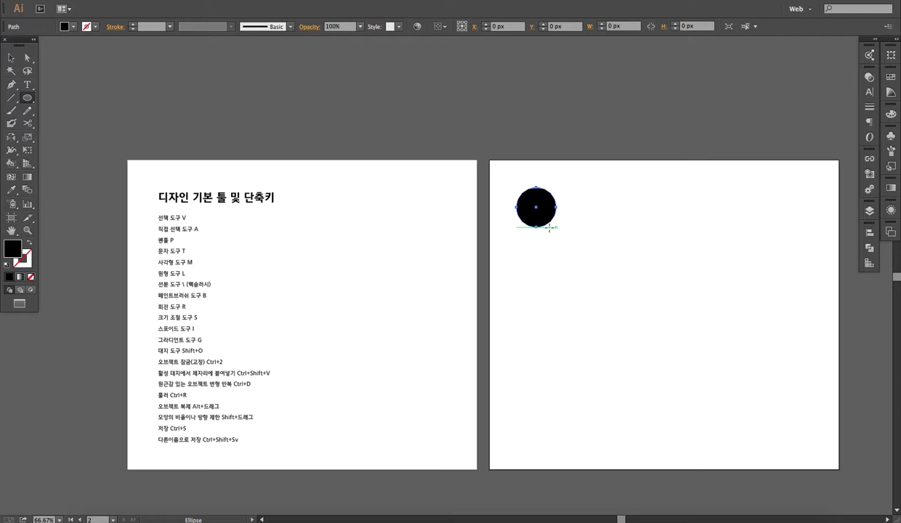
key("v")
left_click(561, 255)
Duplicate the black circle horizontally to its right, placing the copy at about X 2140.5 px, Y 161.6 px.
left_click_drag(595, 262, 426, 197)
left_click(425, 249, "ctrl")
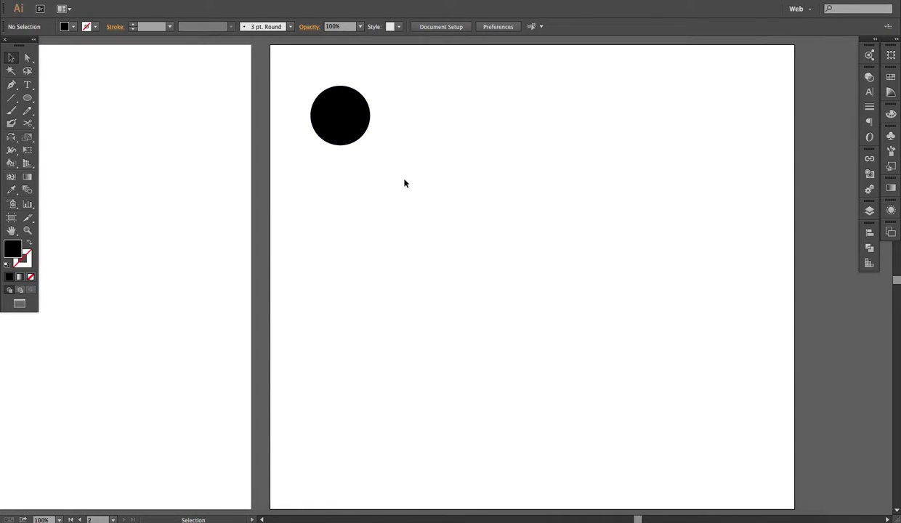
left_click_drag(340, 127, 417, 128)
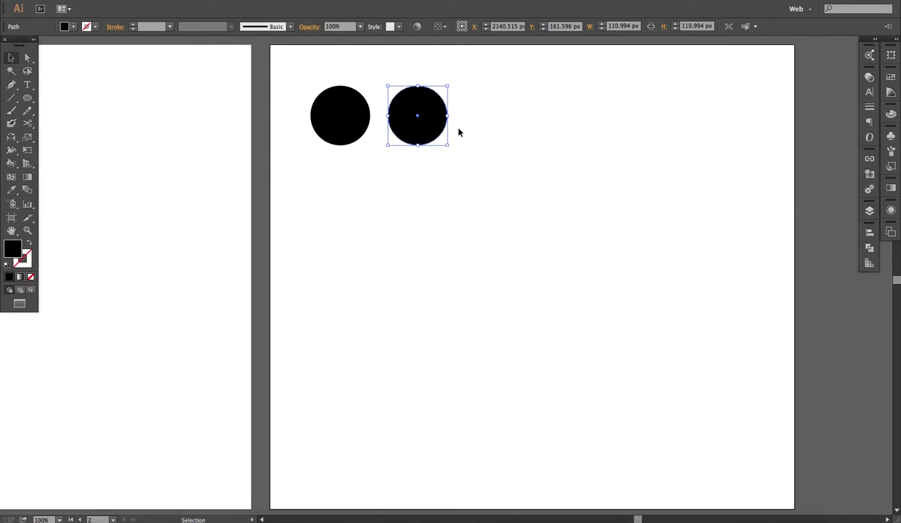
Repeat the circle's copy transformation four times to build an evenly spaced row of six circles.
key("a")
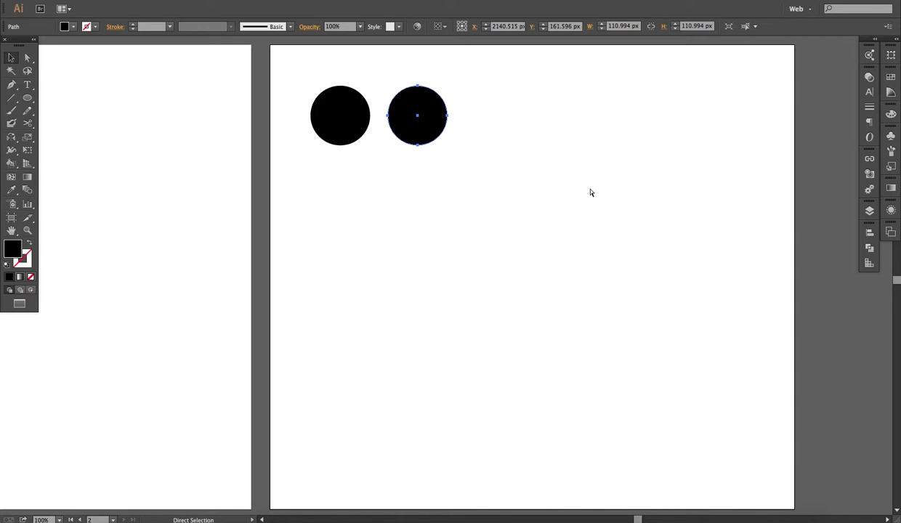
key("ctrl+d")
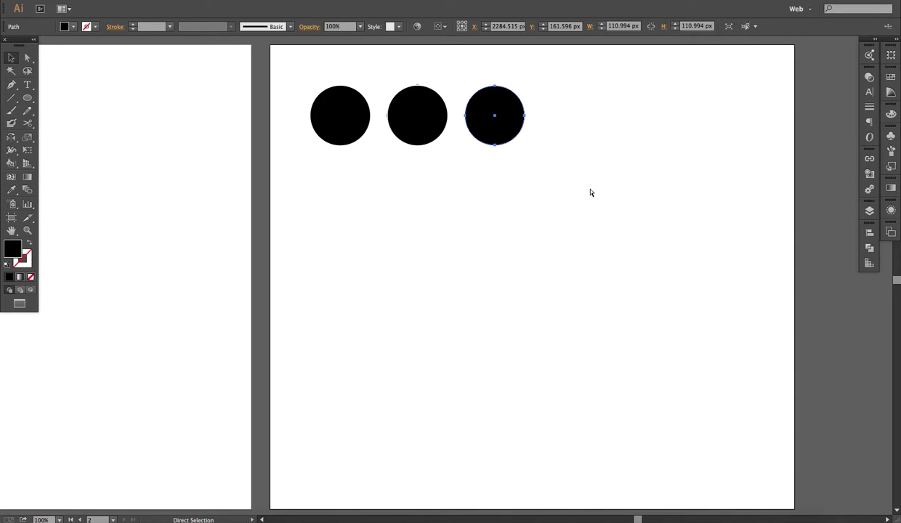
key("ctrl+d")
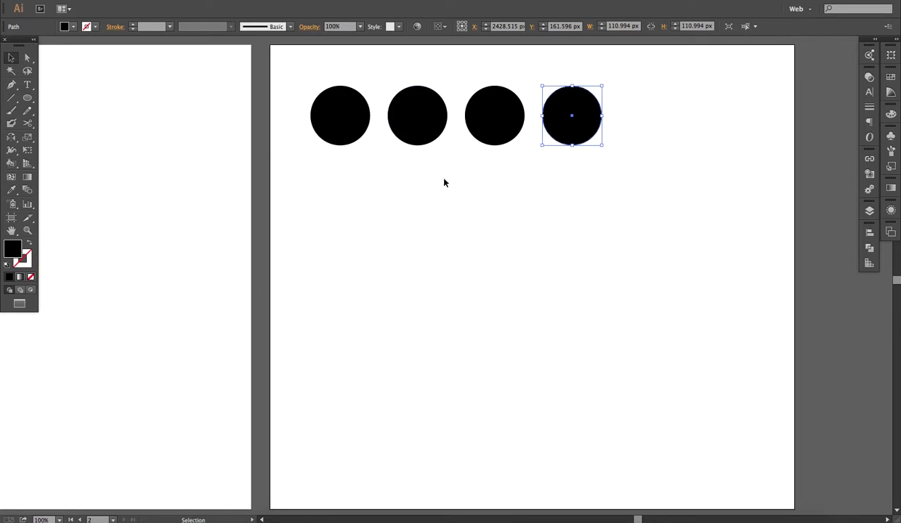
key("a")
key("v")
key("ctrl+d")
key("ctrl+d")
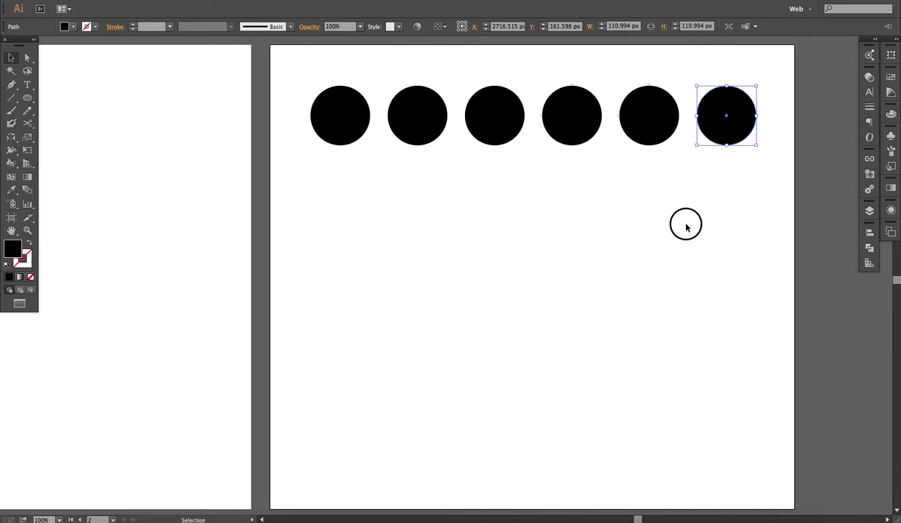
Delete the whole row of six circles from the second artboard.
left_click(686, 227)
left_click_drag(751, 224, 261, 58)
left_click(440, 223)
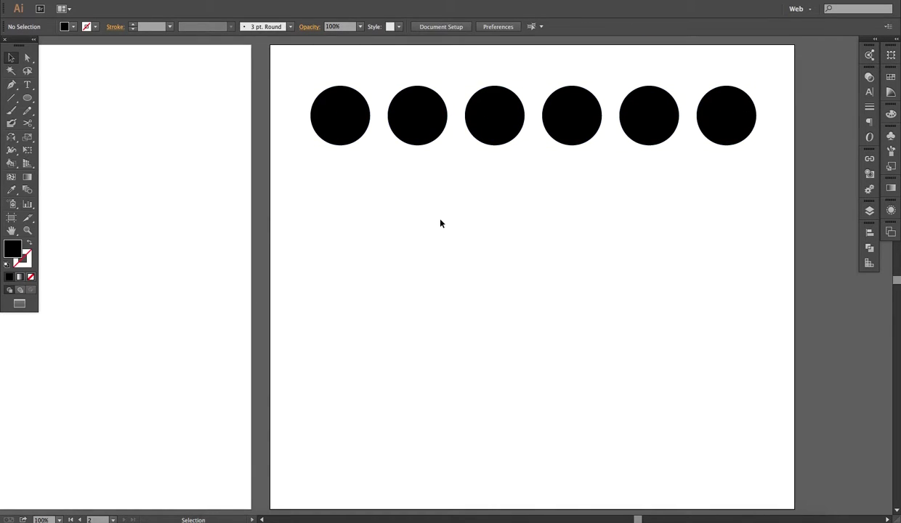
left_click_drag(299, 199, 773, 92)
left_click(757, 204)
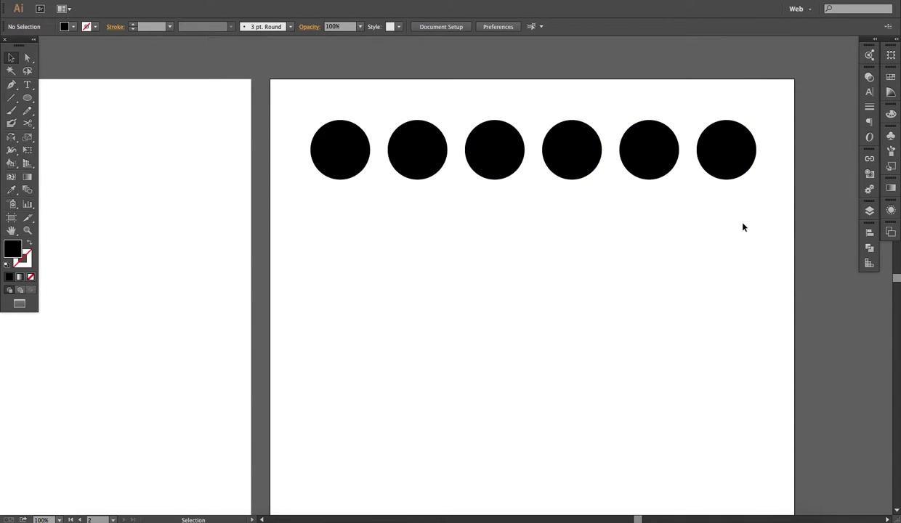
scroll(743, 227, "down", 1)
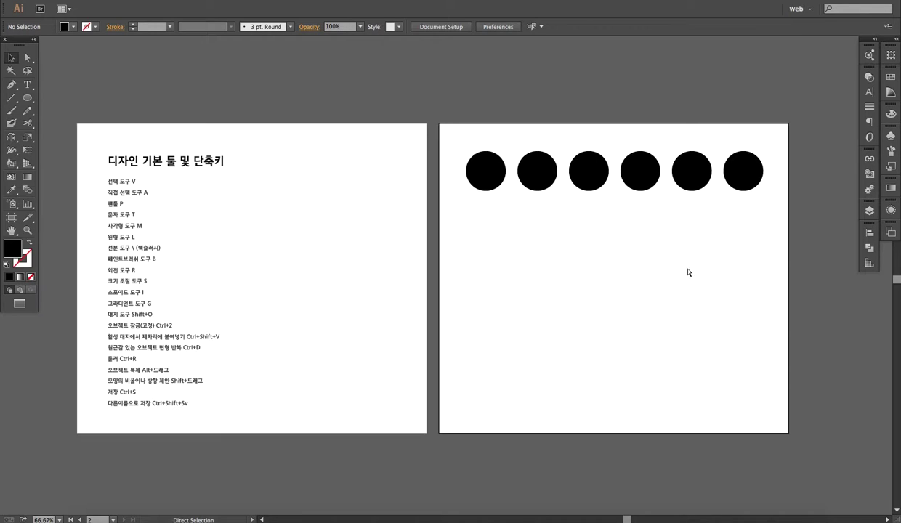
left_click(336, 300)
left_click_drag(448, 132, 772, 231)
key("Delete")
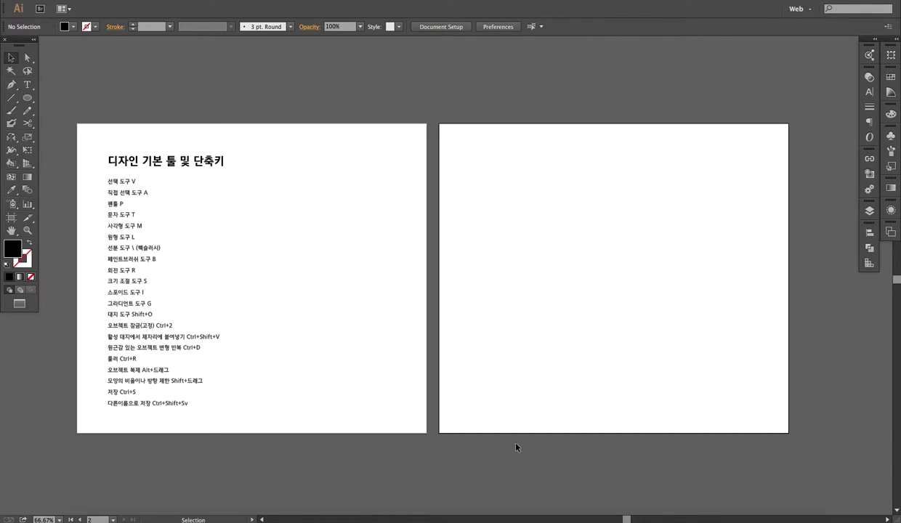
Show the document rulers and move the Tools panel clear of them.
scroll(173, 390, "up", 3)
left_click_drag(135, 286, 304, 330)
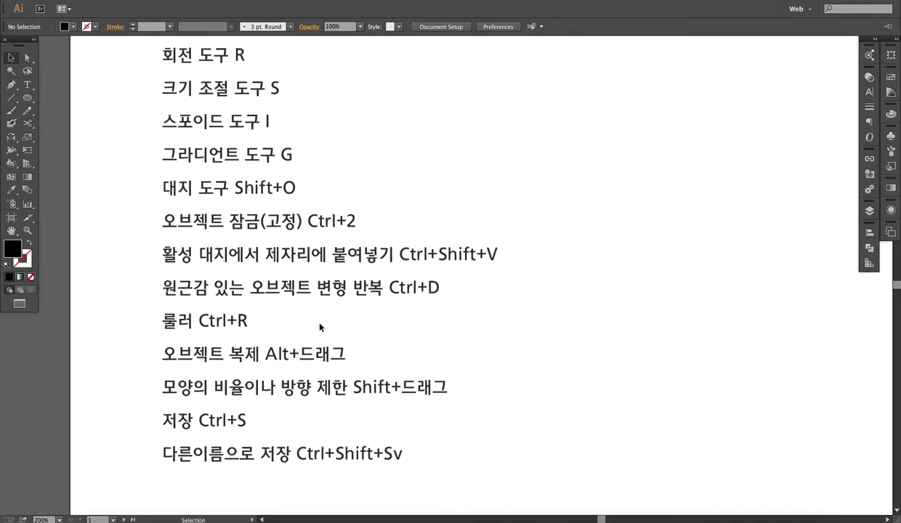
scroll(320, 327, "down", 2)
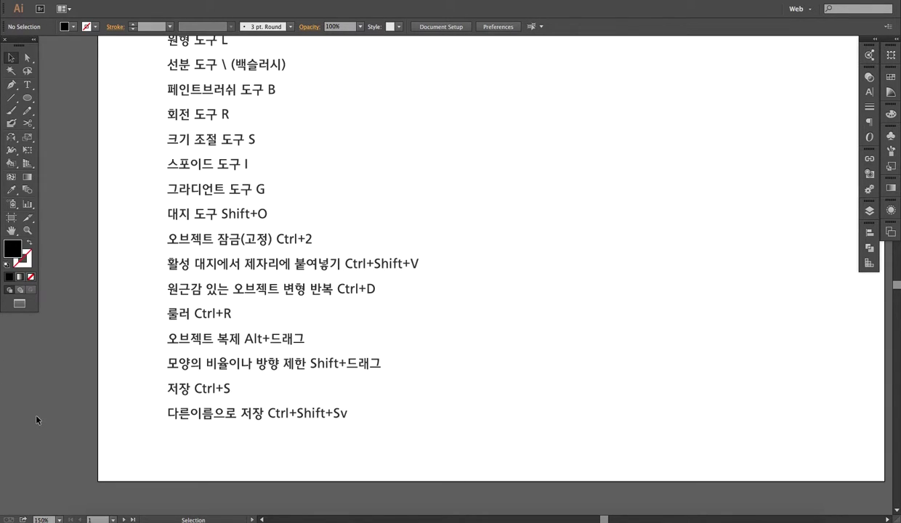
key("ctrl+r")
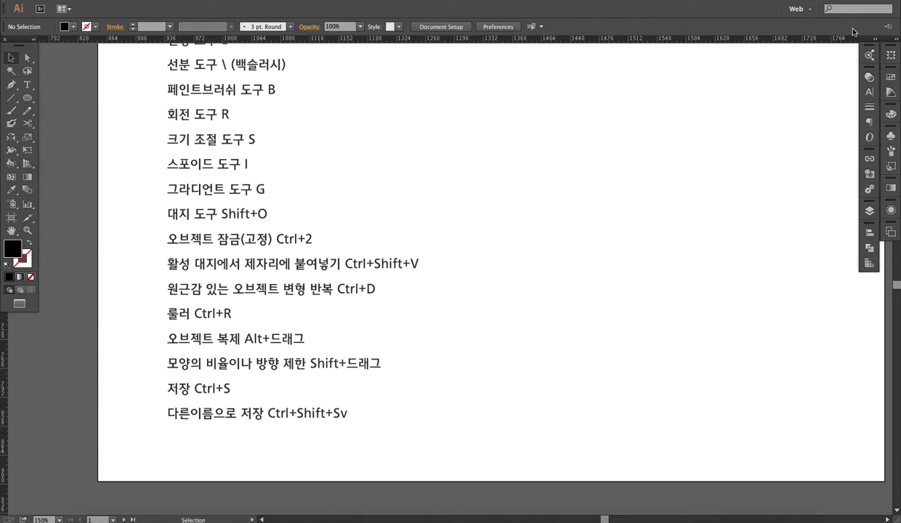
left_click_drag(16, 41, 25, 49)
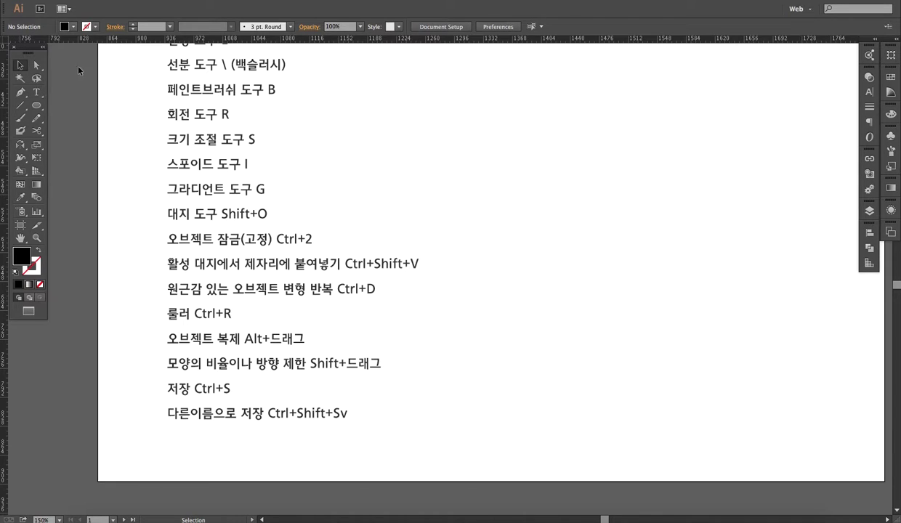
Place a horizontal ruler guide across the first artboard at about Y 509.7 px.
left_click(174, 309)
left_click_drag(566, 42, 558, 170)
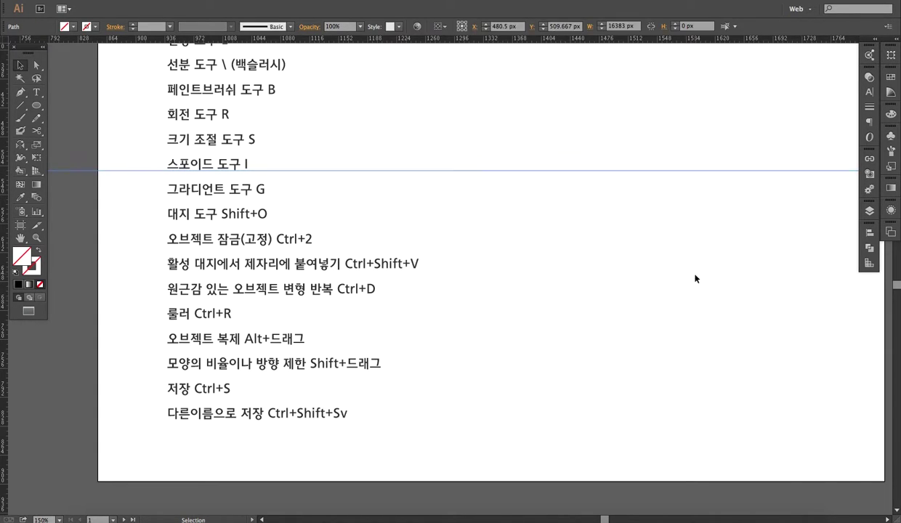
Delete the horizontal guide and hide the document rulers.
left_click_drag(686, 276, 590, 157)
key("Delete")
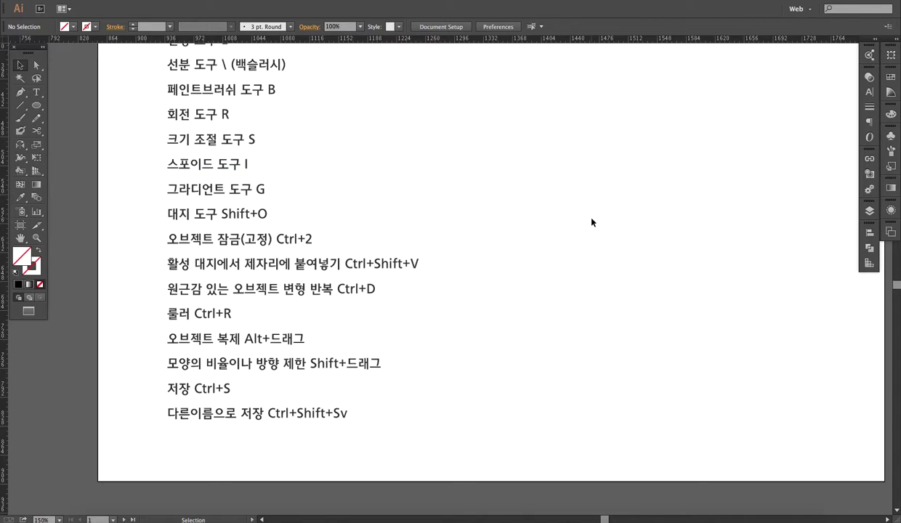
key("ctrl+r")
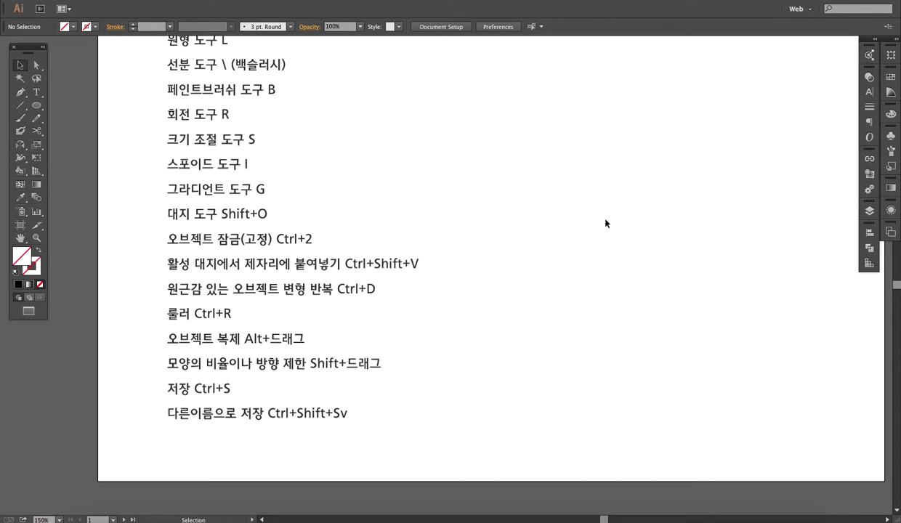
key("ctrl+r")
key("ctrl+r")
left_click_drag(178, 314, 335, 346)
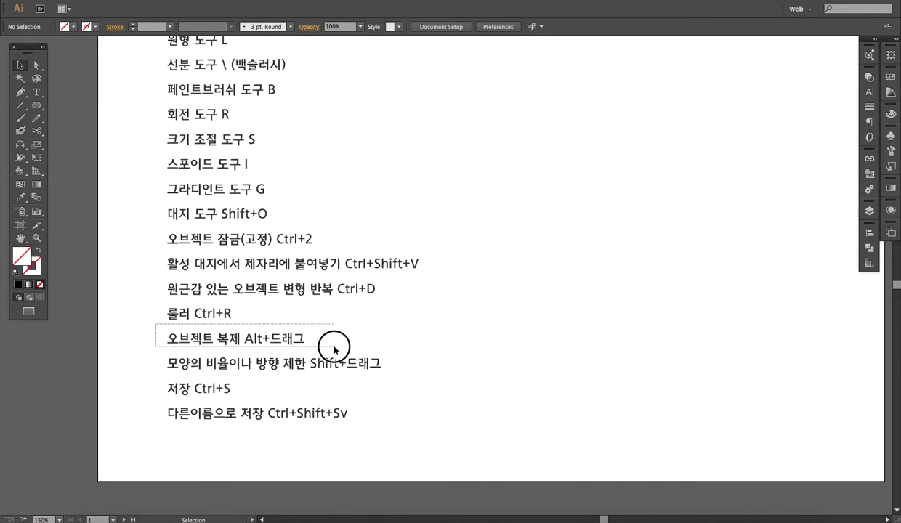
left_click_drag(222, 319, 328, 339)
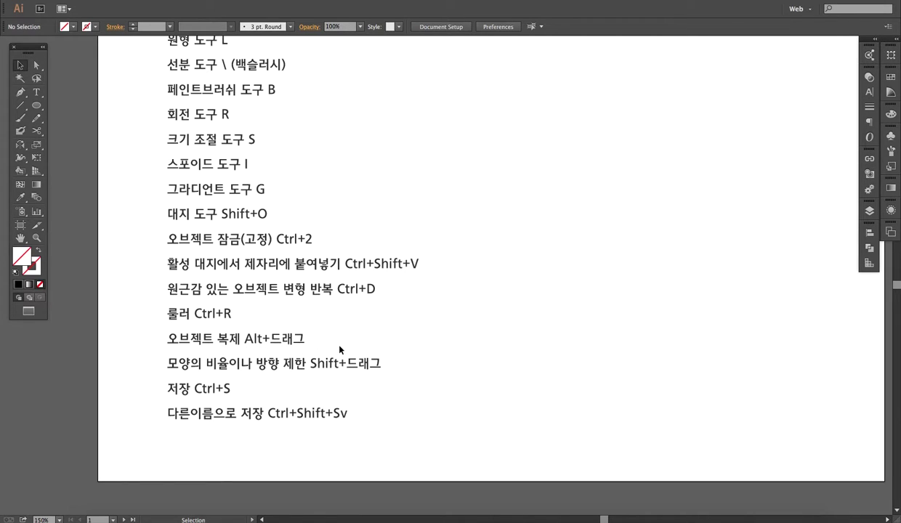
left_click_drag(164, 279, 397, 306)
Draw a circle 277 px in diameter near the second artboard's upper-left corner and fill it with black (#000000).
scroll(394, 303, "down", 1)
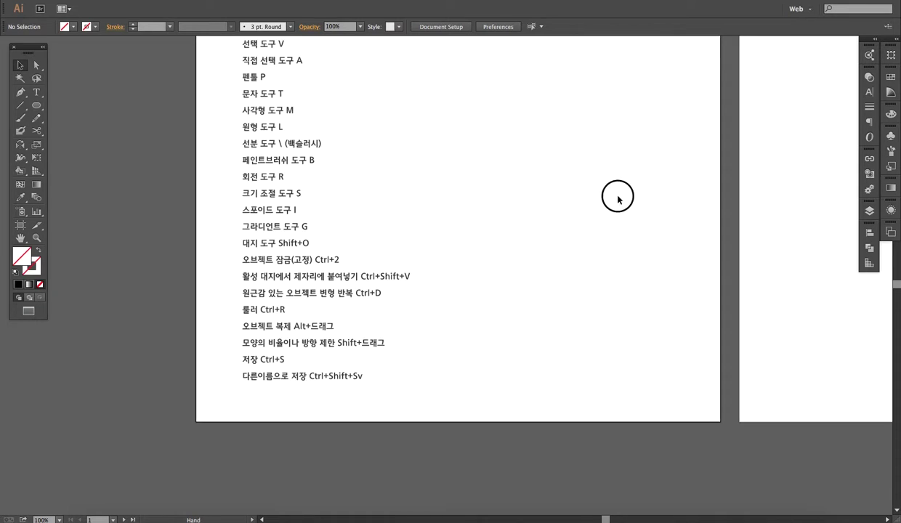
left_click_drag(618, 195, 403, 268)
left_click_drag(539, 179, 449, 247)
key("l")
left_click_drag(488, 163, 601, 312)
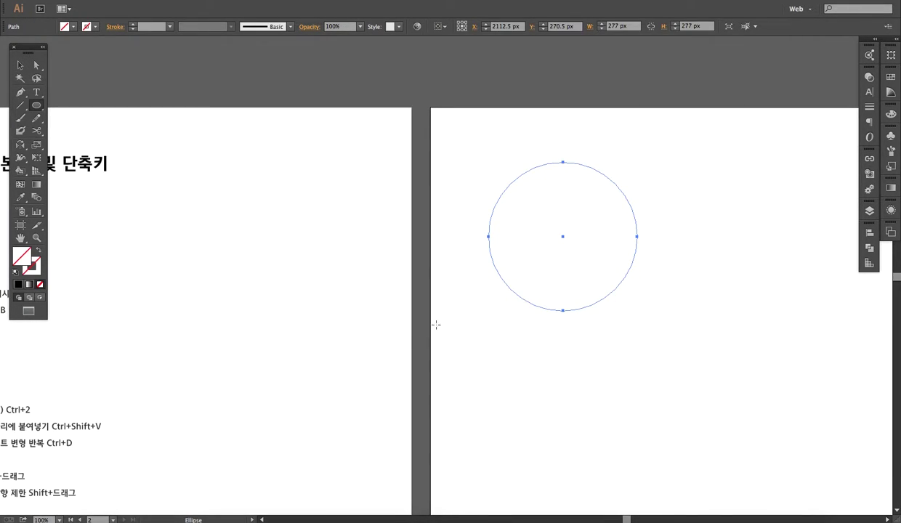
left_click(19, 285)
key("v")
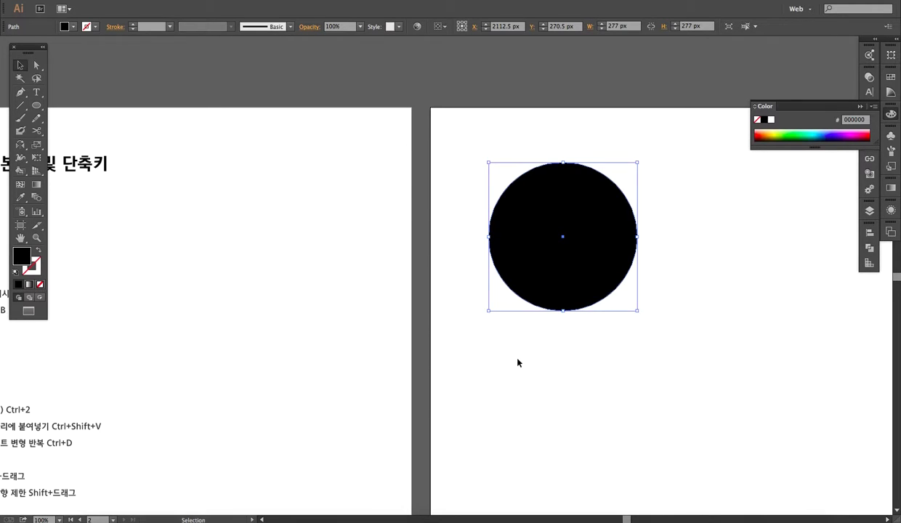
Duplicate the black circle diagonally downward to about X 2548.5 px, Y 532.5 px, and delete the copy.
scroll(518, 356, "right", 3)
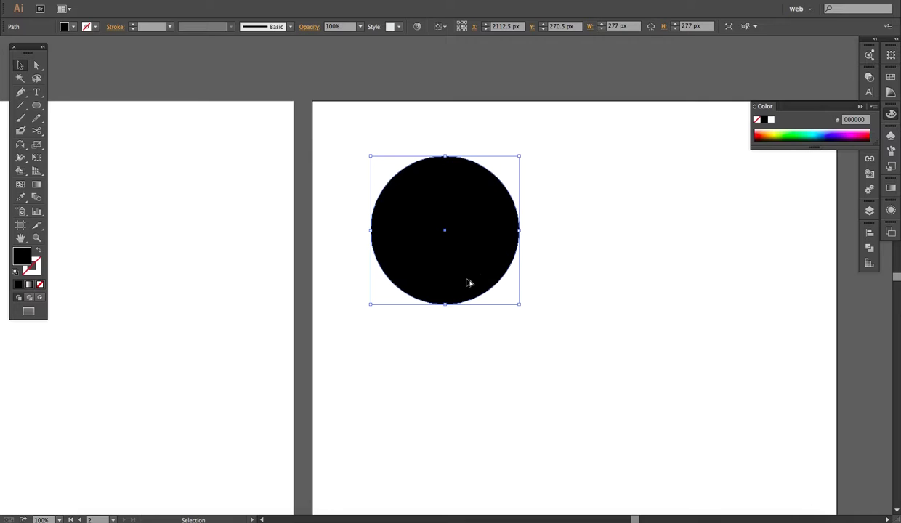
left_click_drag(429, 240, 663, 380)
left_click(527, 363)
left_click(669, 371)
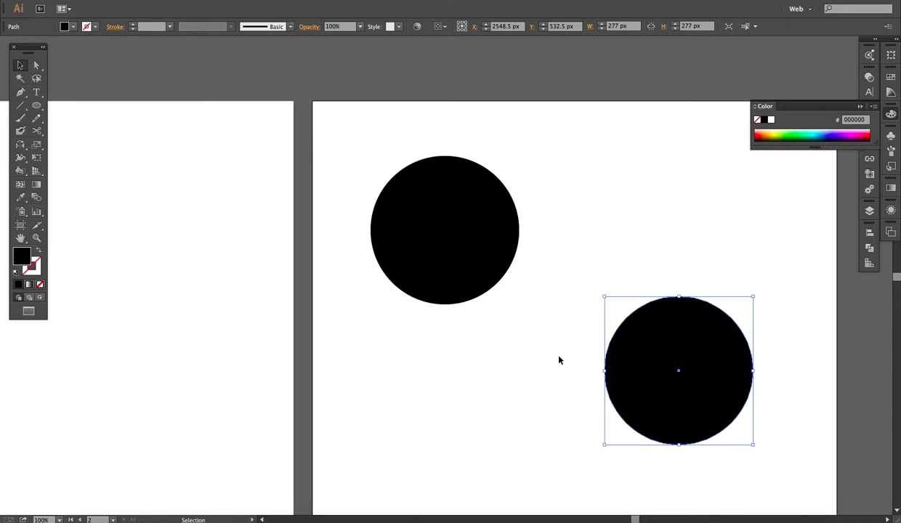
key("Delete")
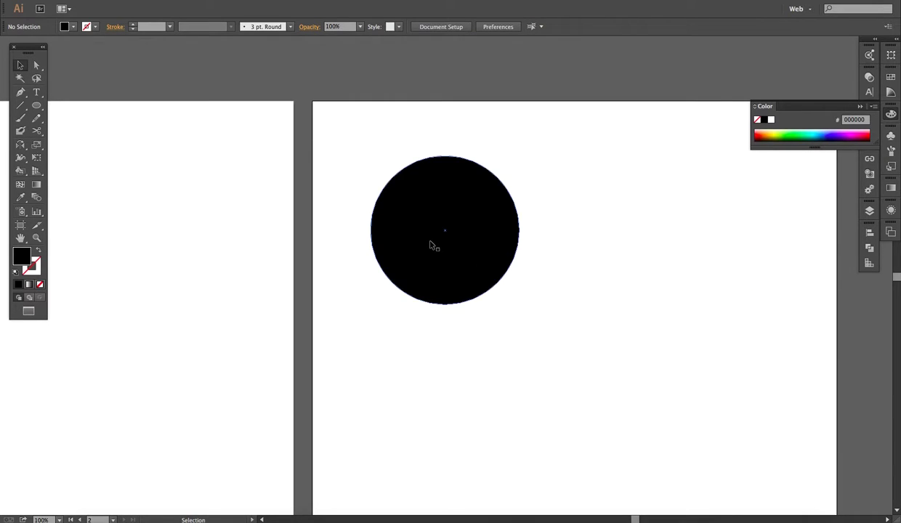
Duplicate the black circle horizontally, placing the copy beside it at about X 2518.5 px, Y 270.5 px.
left_click(446, 264)
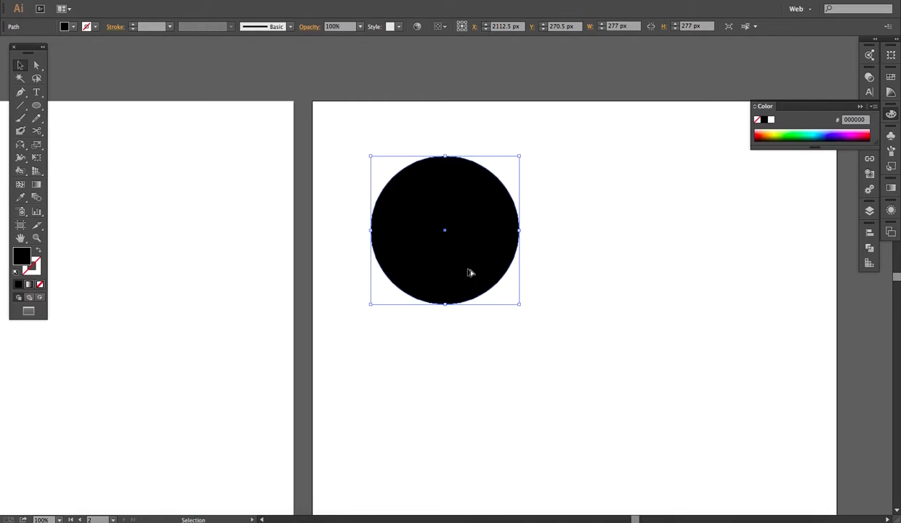
left_click(574, 263)
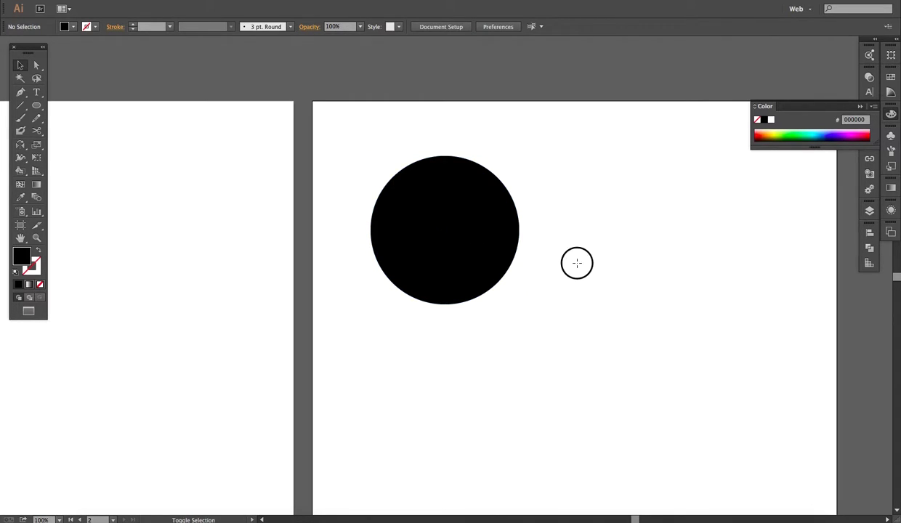
left_click(469, 264)
left_click_drag(459, 268, 674, 237)
left_click(586, 309)
Examine the shortcut list's entry on constraining a shape's proportions or direction, and return to the two circles.
key("ctrl+minus")
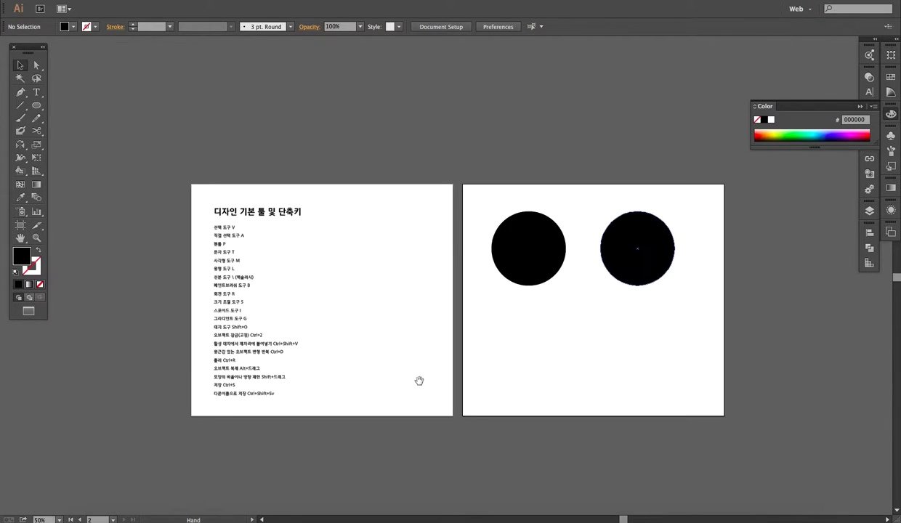
left_click_drag(461, 374, 497, 357)
scroll(231, 358, "up", 3)
left_click_drag(342, 369, 295, 354)
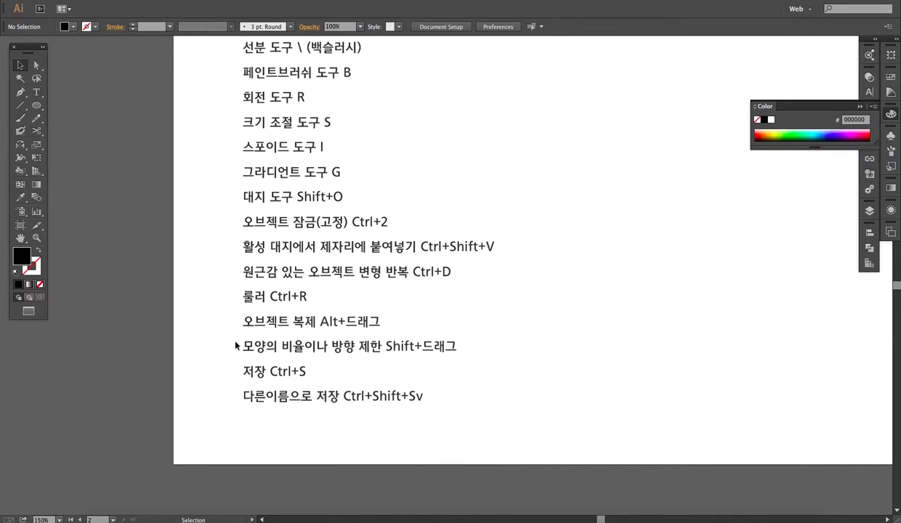
left_click_drag(232, 332, 474, 362)
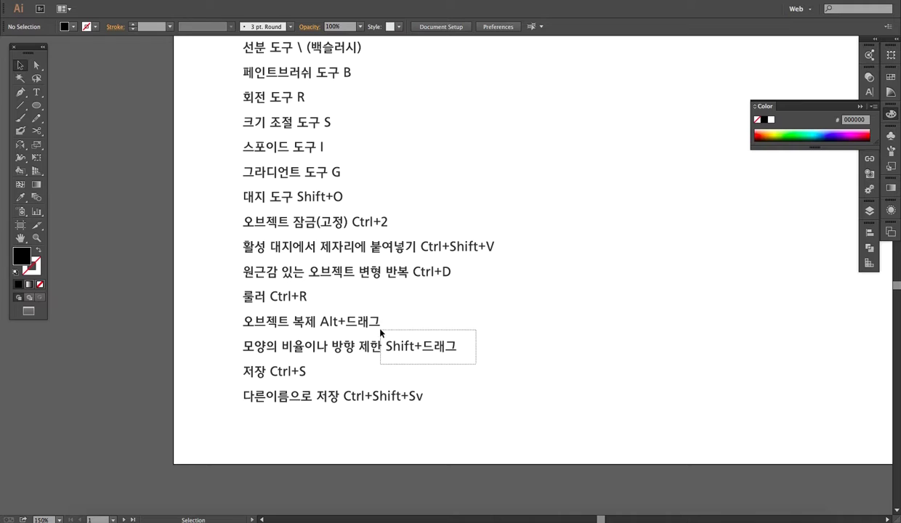
scroll(382, 331, "down", 3)
scroll(566, 231, "up", 1)
scroll(587, 227, "up", 2)
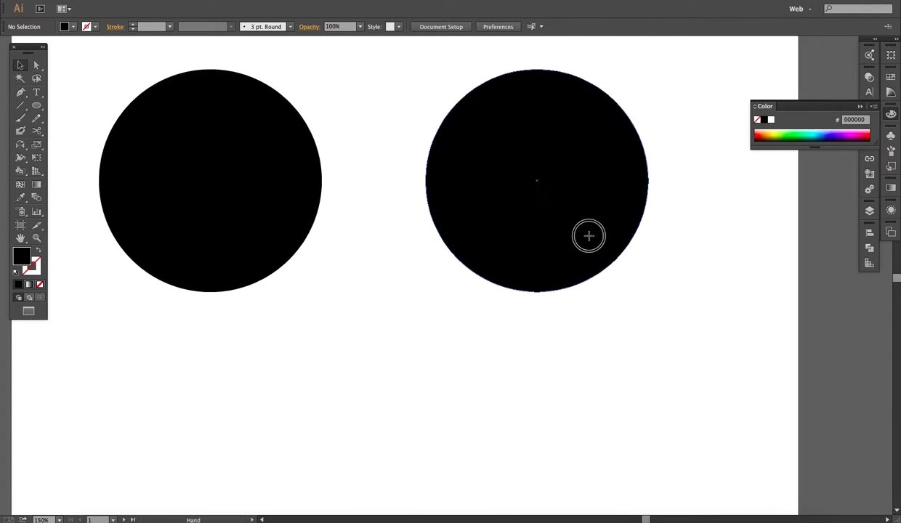
Try scaling the right-hand circle freely into a tall, narrow ellipse, and undo the change.
left_click(599, 203)
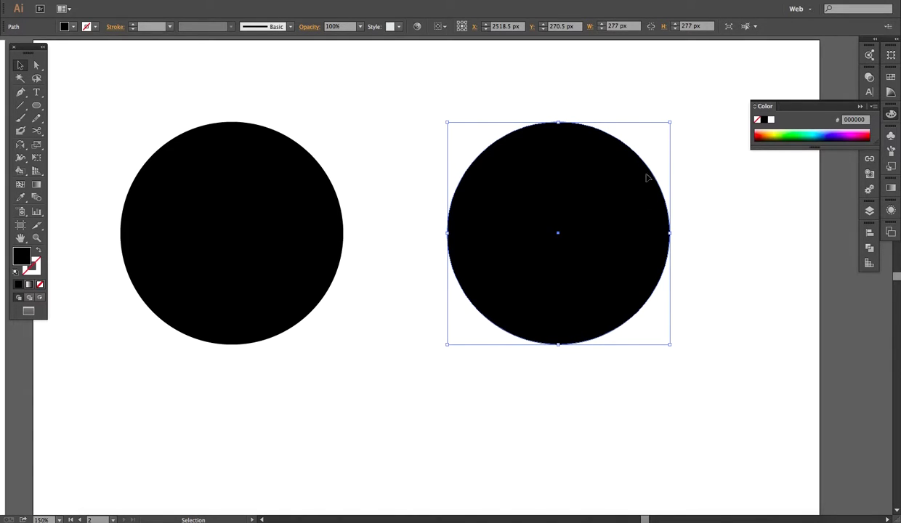
left_click_drag(579, 200, 511, 164)
left_click(604, 219)
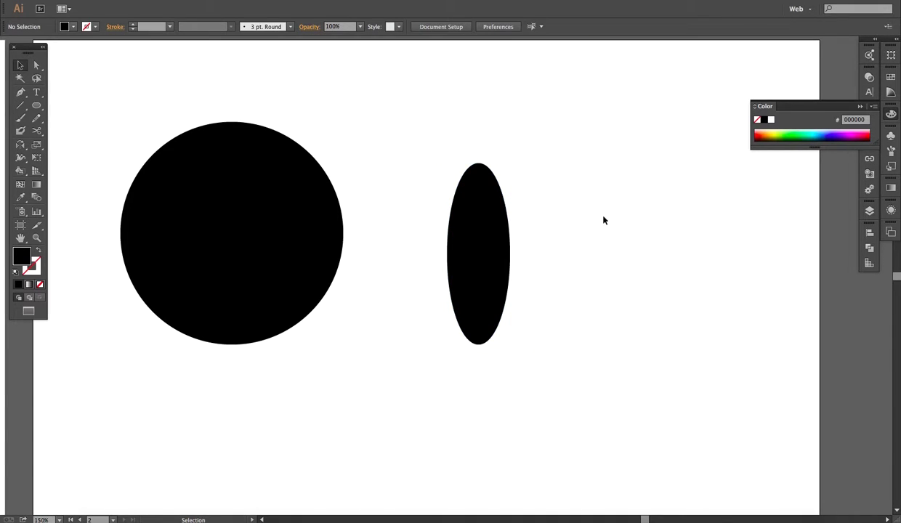
key("ctrl+z")
Try unconstrained resizing of the right-hand circle, including into a wide, flat ellipse, and undo each change.
left_click_drag(669, 121, 700, 268)
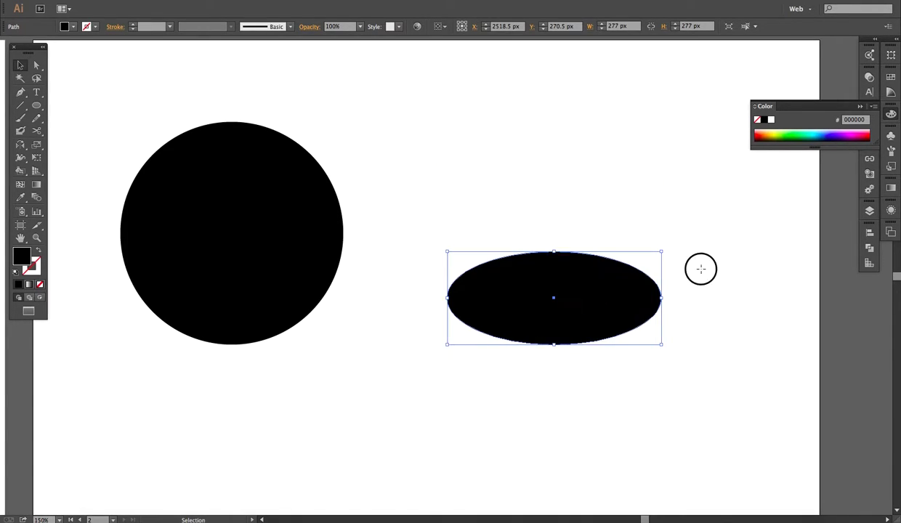
left_click(701, 272)
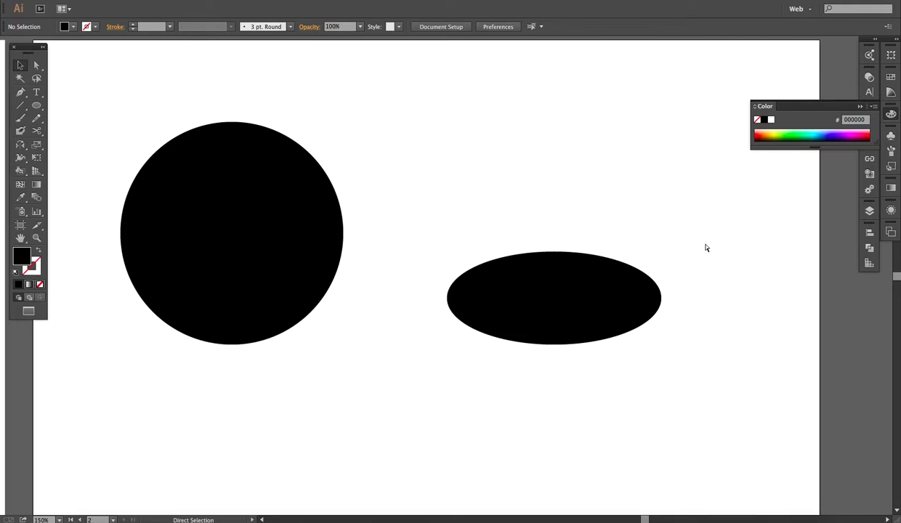
key("ctrl+z")
left_click_drag(666, 132, 617, 194)
left_click(687, 224)
key("ctrl+z")
left_click(731, 244)
Shrink the right-hand circle proportionally to under half its diameter, and enlarge it proportionally until it nearly matches the left circle.
left_click(554, 230)
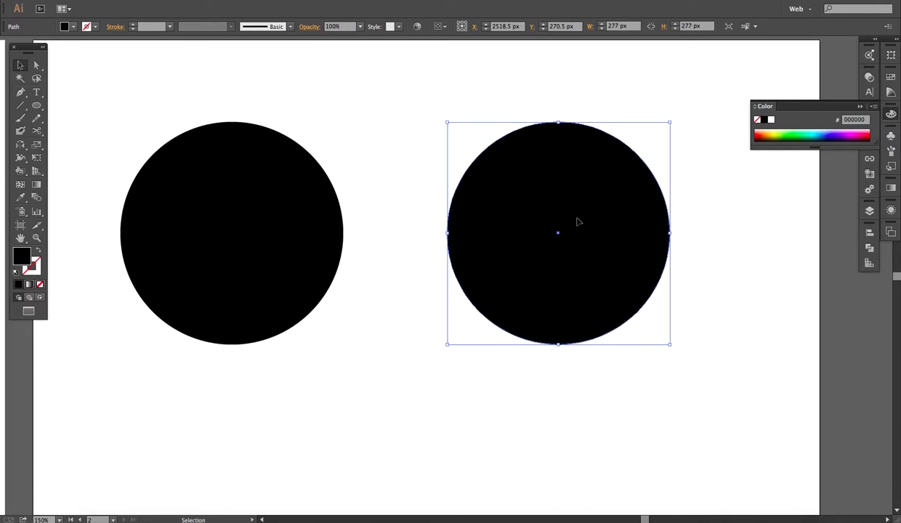
left_click_drag(671, 122, 545, 211)
left_click(592, 239)
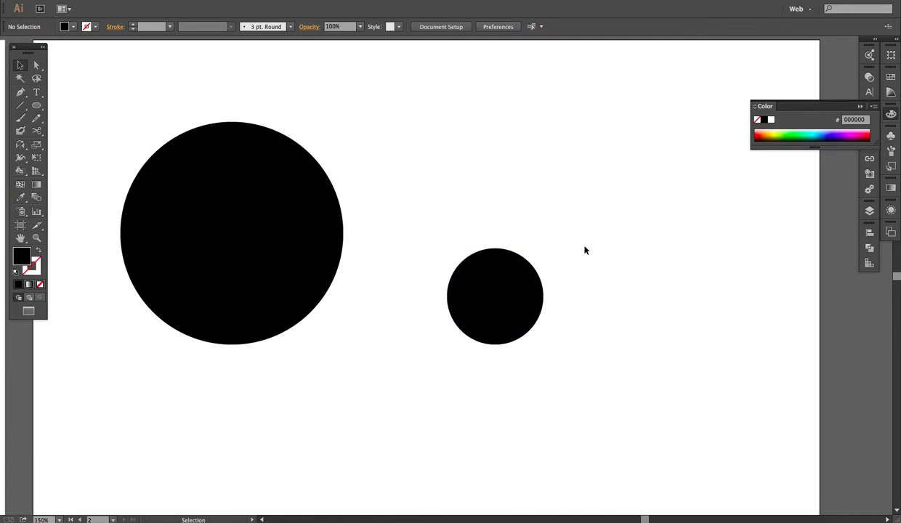
left_click(505, 299)
left_click_drag(544, 250, 665, 126)
left_click(698, 168)
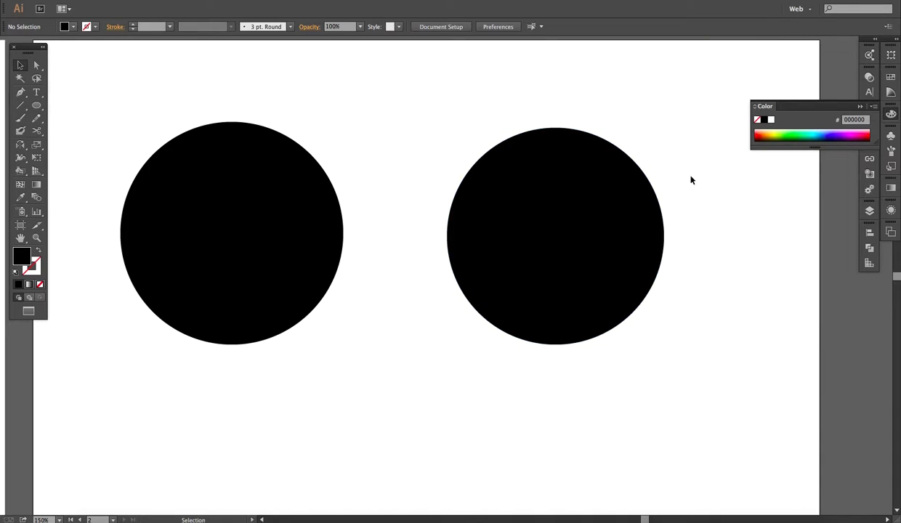
Examine the Save and Save As entries at the end of the shortcut list.
key("ctrl+alt+0")
key("ctrl+1")
scroll(183, 388, "up", 1)
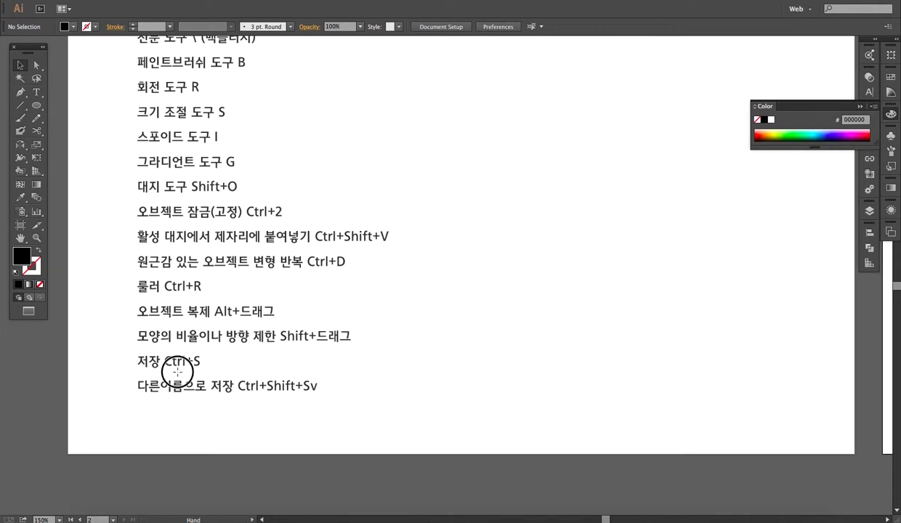
left_click_drag(176, 372, 253, 367)
left_click(307, 362)
left_click_drag(309, 372, 228, 350)
scroll(196, 348, "down", 1)
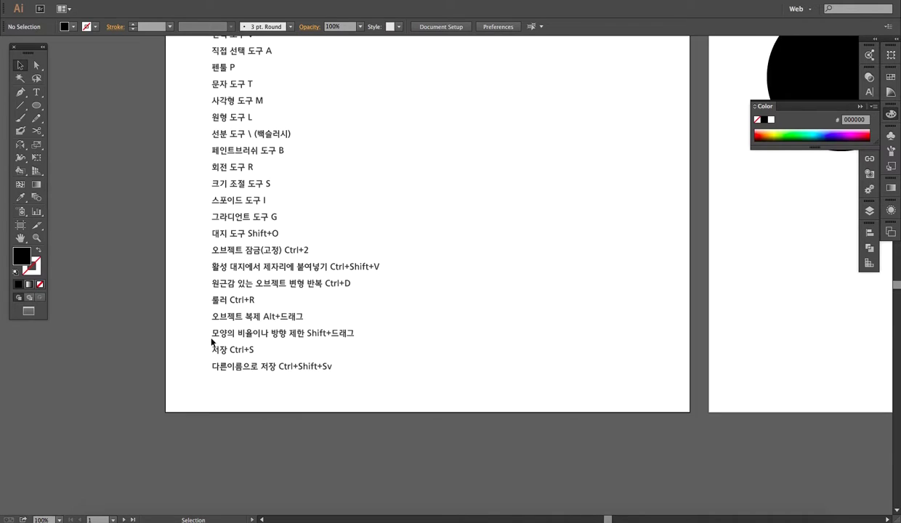
left_click_drag(381, 333, 417, 322)
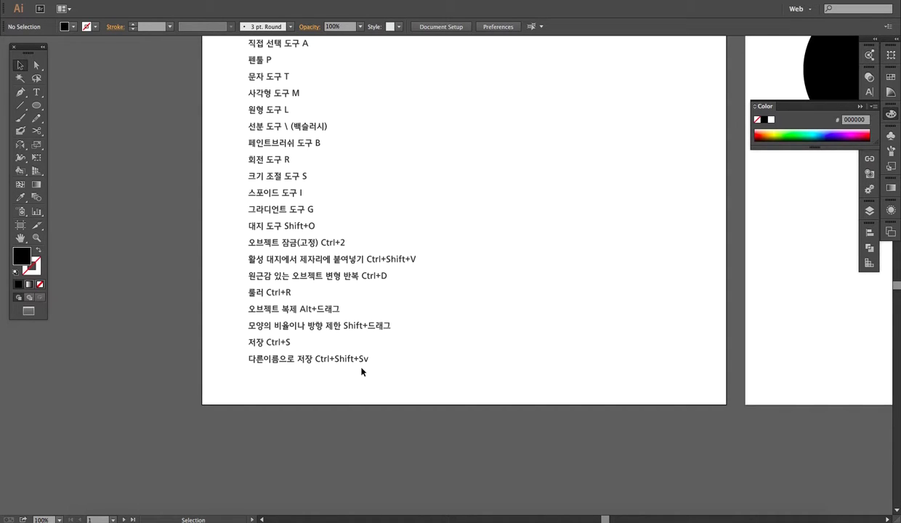
left_click_drag(234, 370, 443, 364)
Open the Save As dialog for tool_info.ai in Adobe Illustrator (ai) format, and dismiss it without saving.
key("ctrl")
key("ctrl+shift+s")
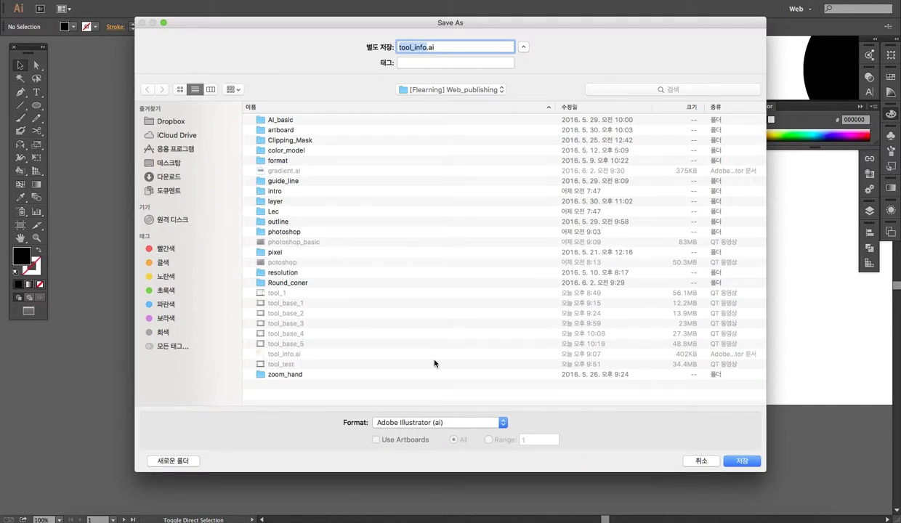
left_click_drag(423, 28, 427, 49)
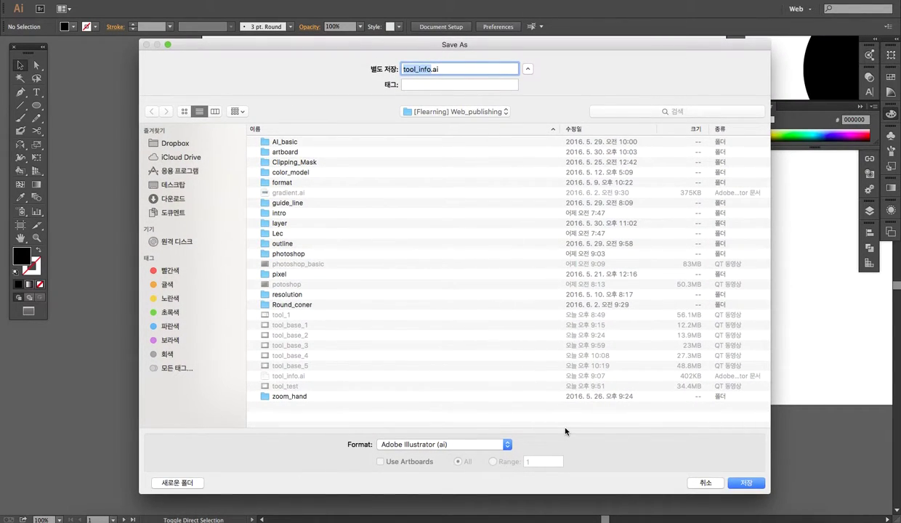
key("Escape")
Delete both black circles from the second artboard and return to the full shortcut list.
scroll(484, 334, "down", 1)
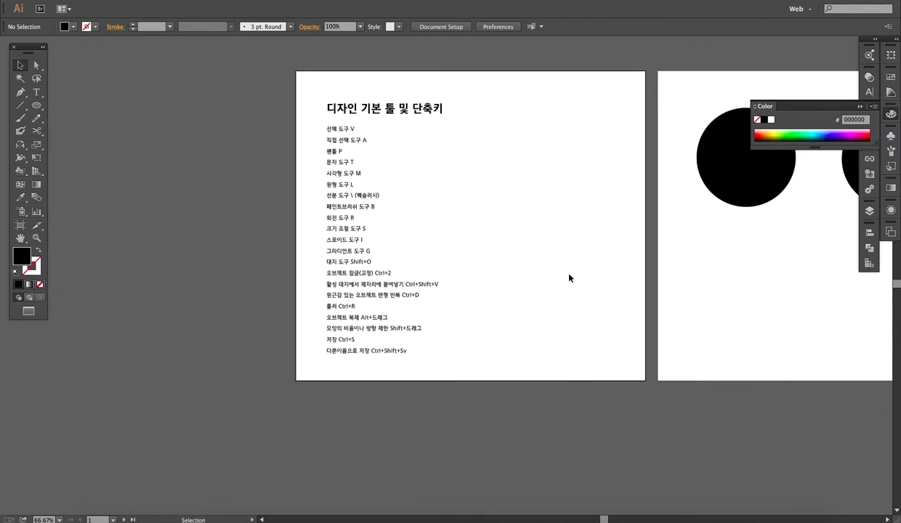
left_click_drag(584, 258, 495, 286)
left_click_drag(580, 273, 806, 193)
key("Delete")
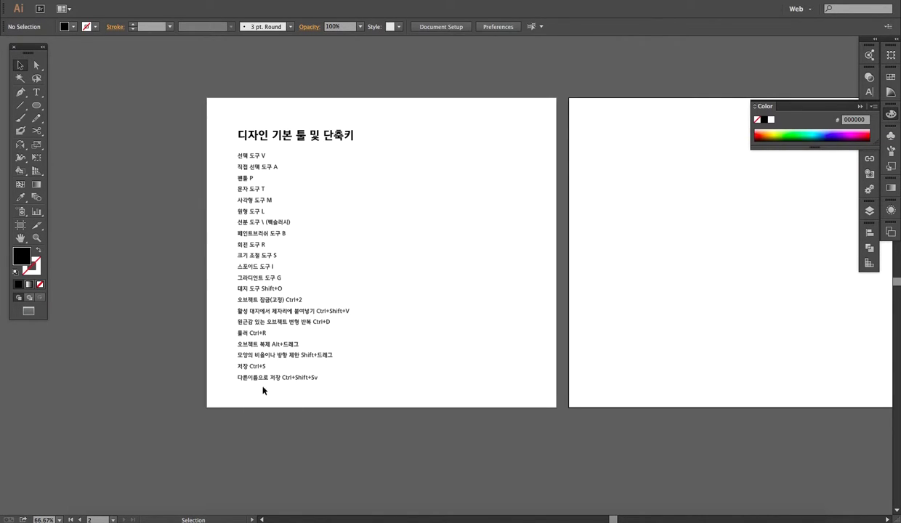
scroll(253, 369, "up", 1)
left_click_drag(420, 255, 445, 326)
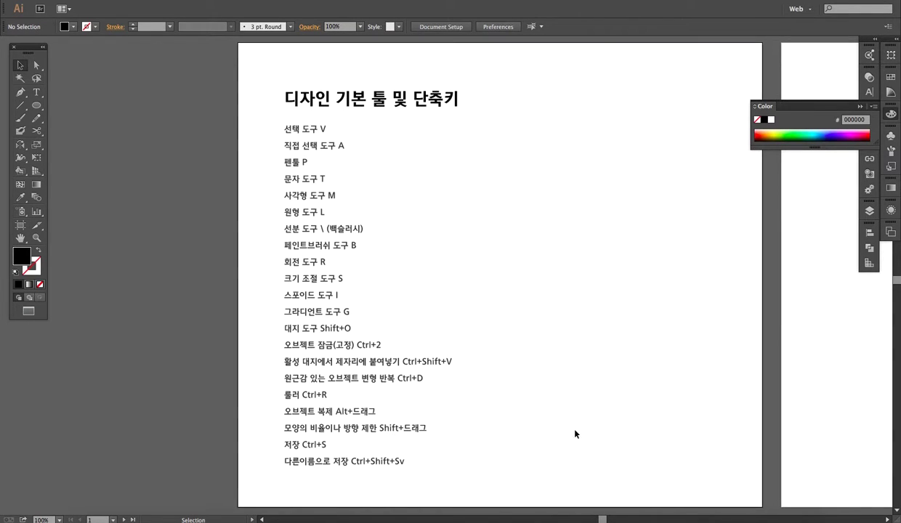